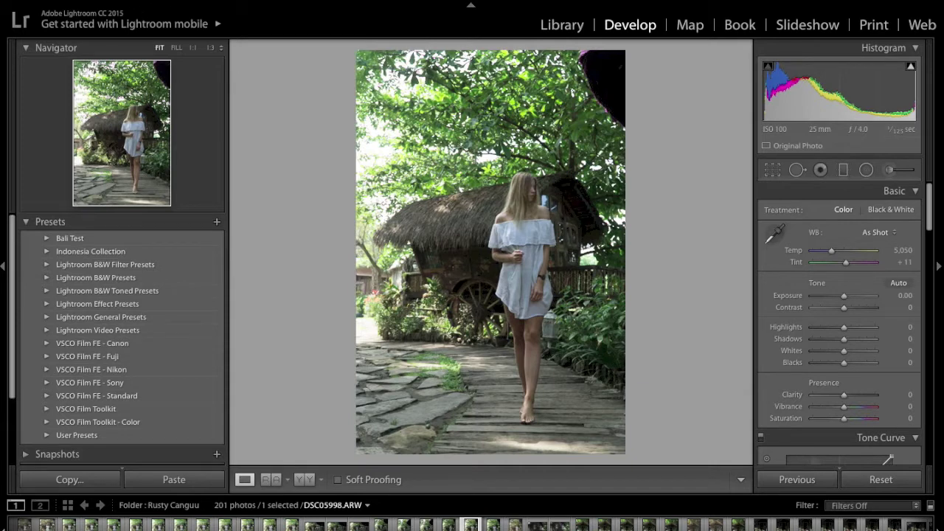
- Open the preset preferences and show the Lightroom presets folder on disk
{"action": "left_click", "coordinate": [117, 2]}
{"action": "mouse_move", "coordinate": [74, 0]}
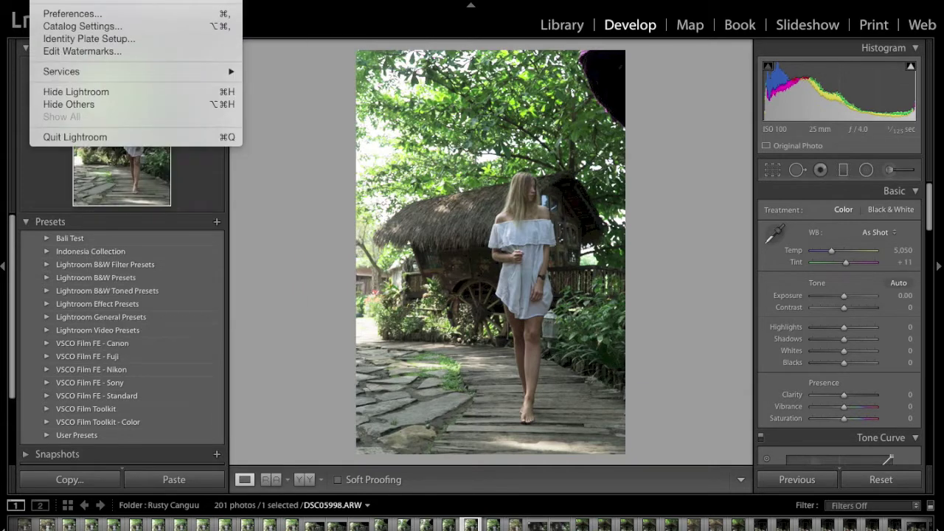
{"action": "left_click", "coordinate": [74, 14]}
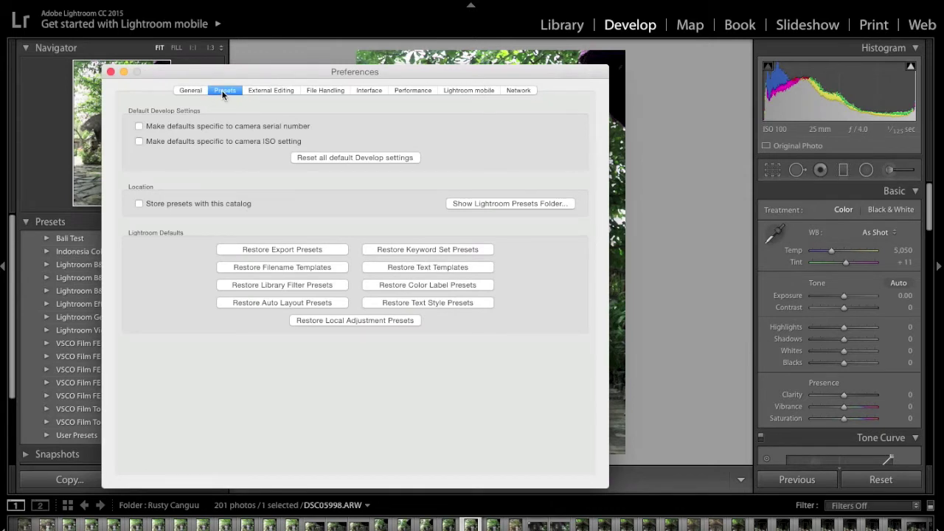
{"action": "left_click", "coordinate": [191, 90]}
{"action": "left_click", "coordinate": [224, 90]}
{"action": "left_click", "coordinate": [484, 205]}
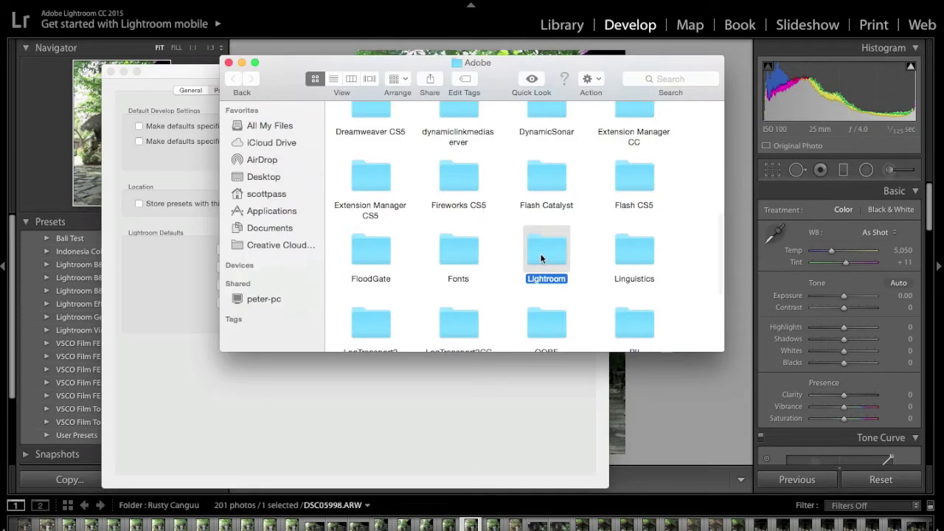
- Locate the Indonesia Collection folder inside Lightroom's Develop Presets folder, and close the file browser and preferences
{"action": "double_click", "coordinate": [540, 253]}
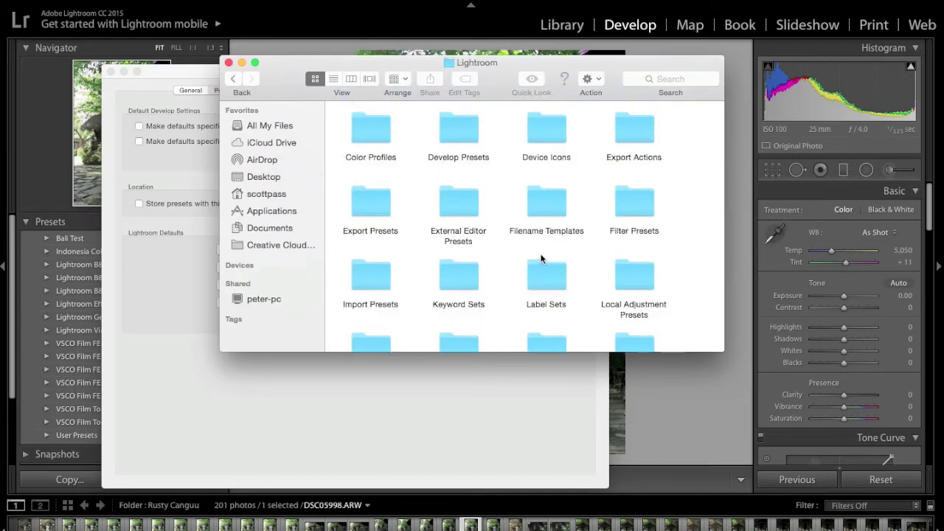
{"action": "double_click", "coordinate": [461, 128]}
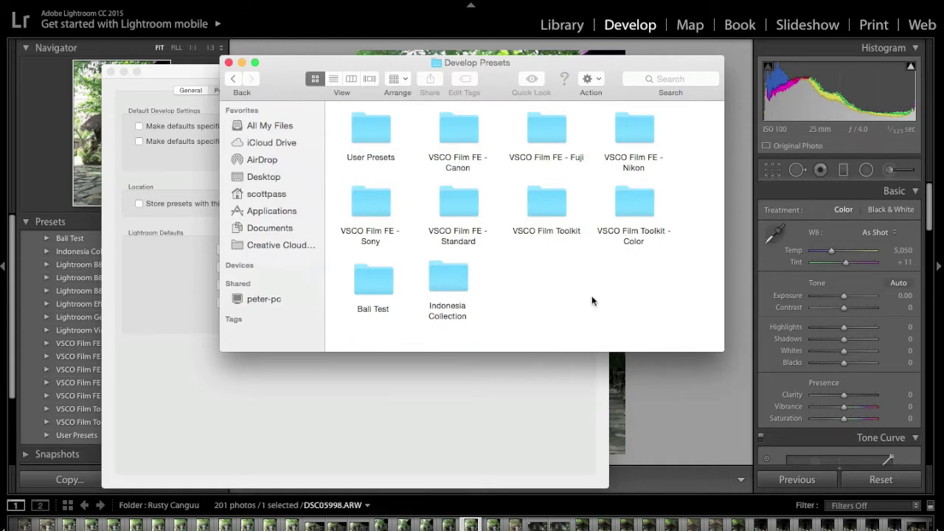
{"action": "left_click", "coordinate": [457, 278]}
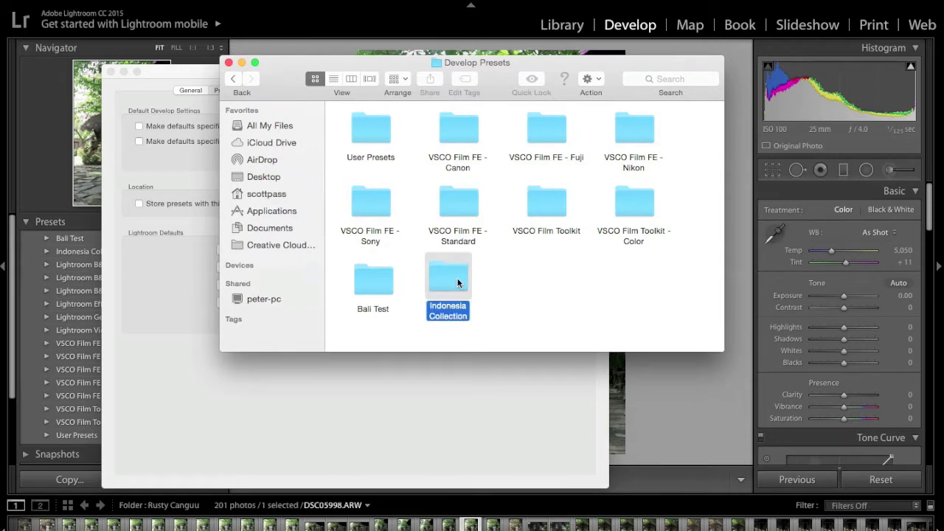
{"action": "left_click", "coordinate": [497, 281]}
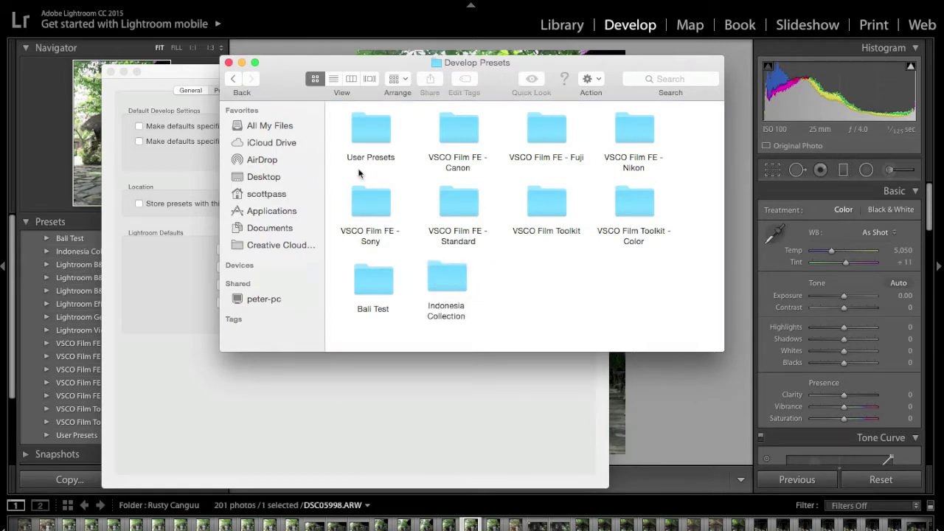
{"action": "left_click", "coordinate": [228, 63]}
{"action": "left_click", "coordinate": [109, 72]}
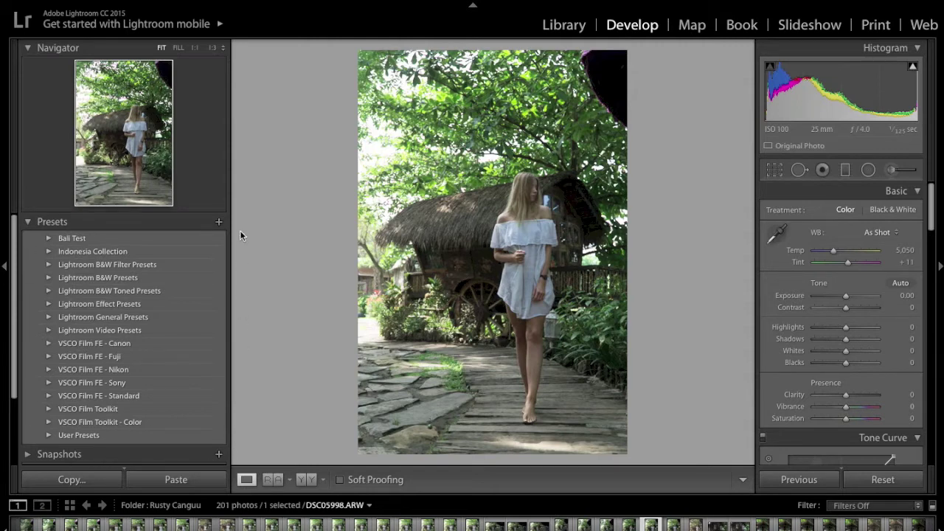
- Expand the Indonesia Collection preset group to list its presets
{"action": "left_click", "coordinate": [49, 251]}
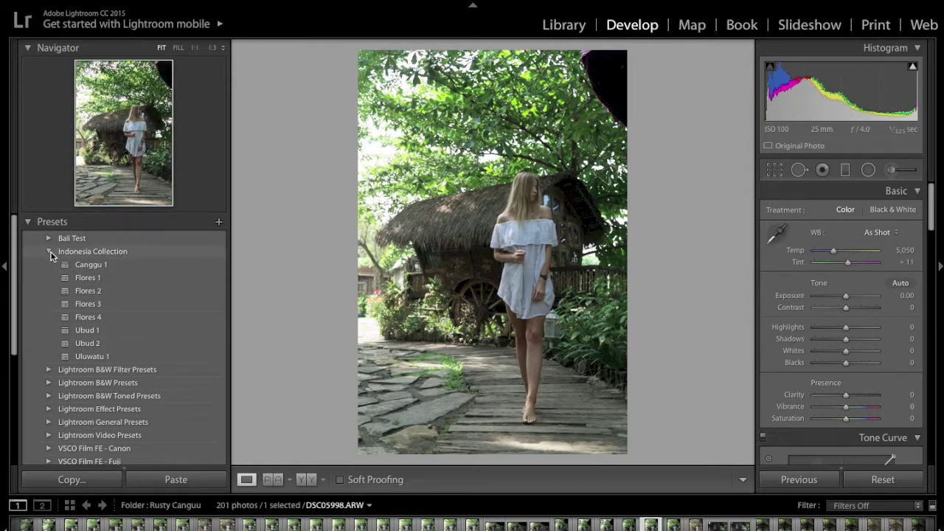
{"action": "left_click", "coordinate": [50, 252]}
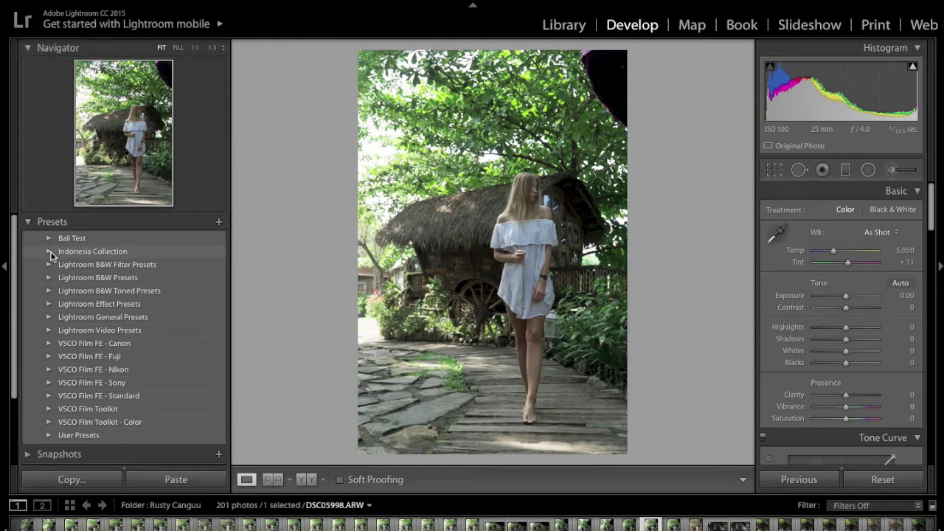
{"action": "left_click", "coordinate": [49, 251]}
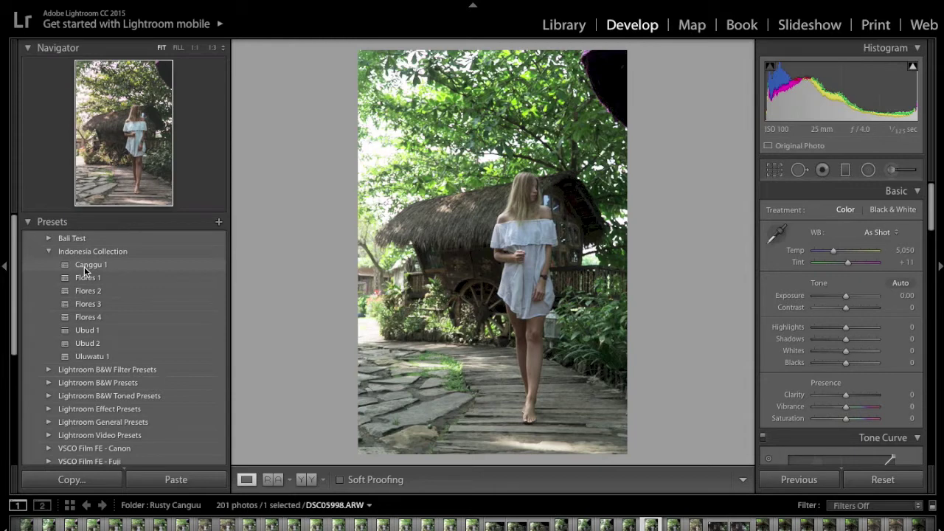
{"action": "left_click", "coordinate": [50, 251]}
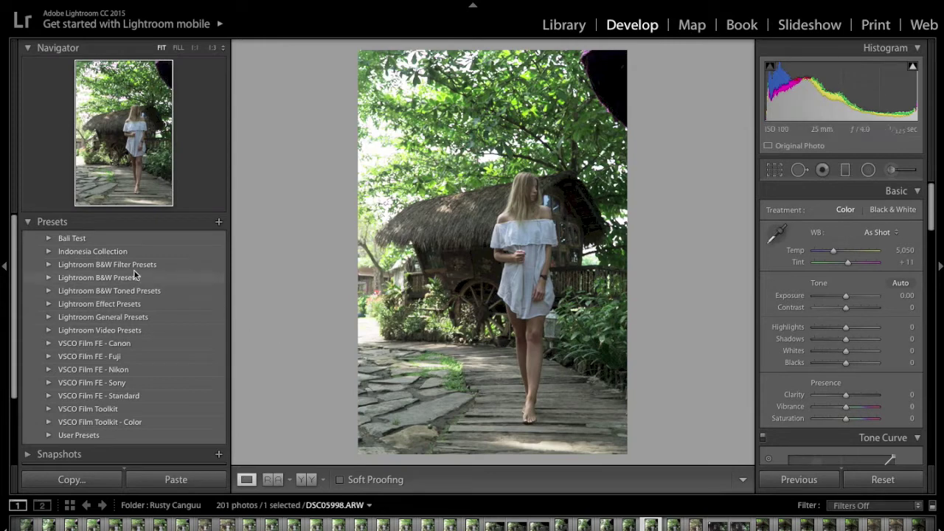
{"action": "left_click", "coordinate": [49, 252]}
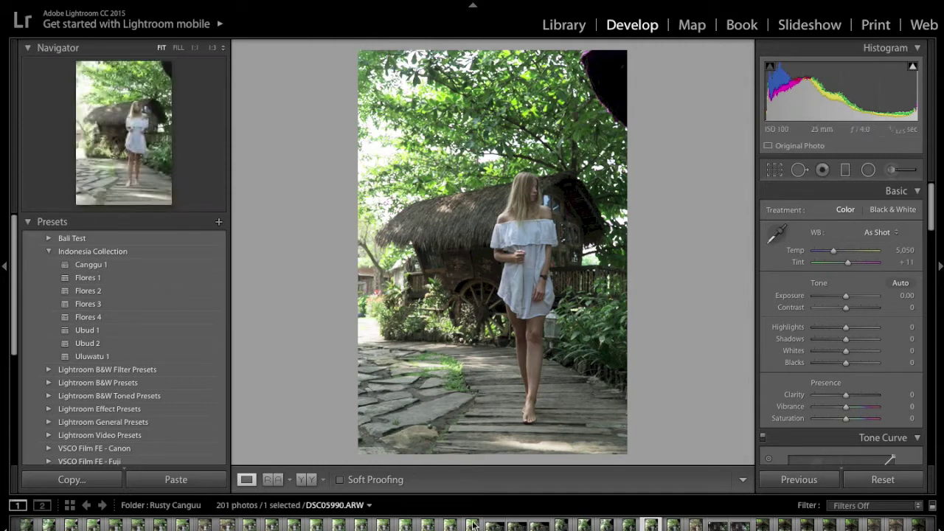
{"action": "left_click", "coordinate": [563, 25]}
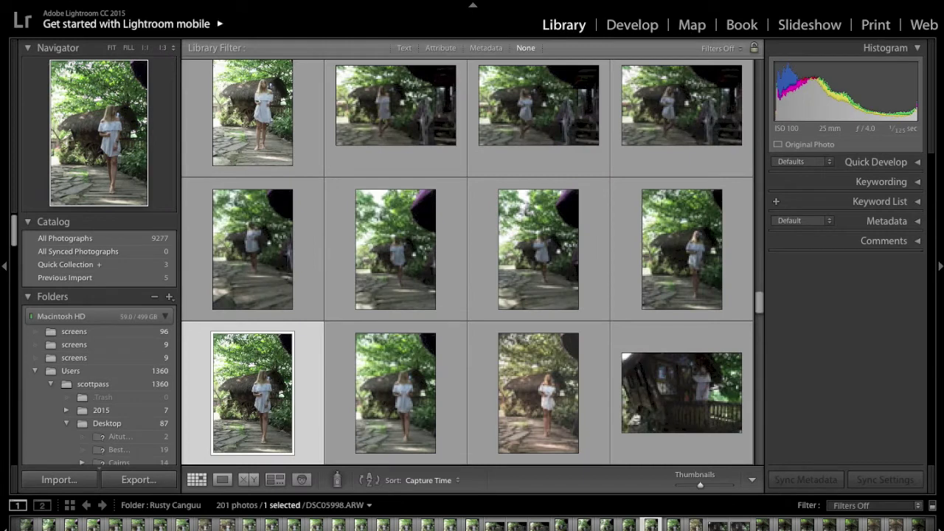
{"action": "left_click", "coordinate": [104, 1]}
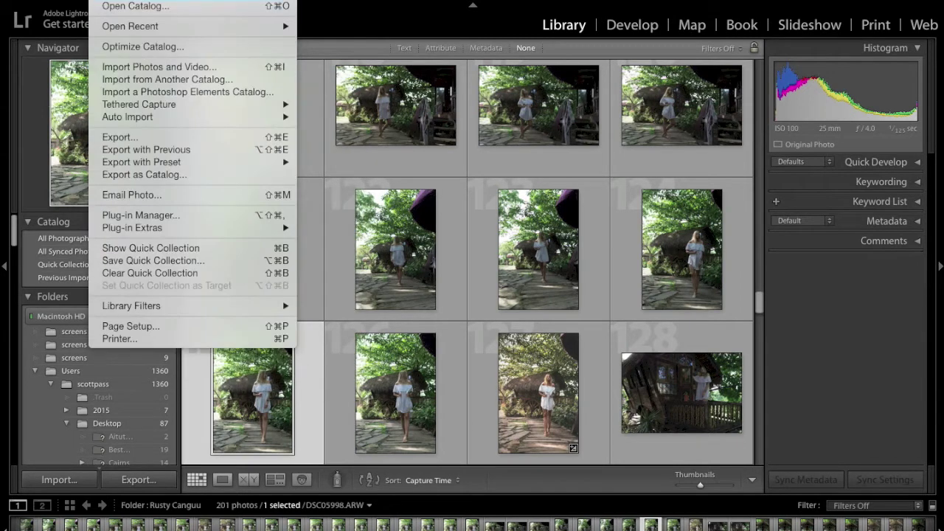
{"action": "left_click", "coordinate": [77, 1]}
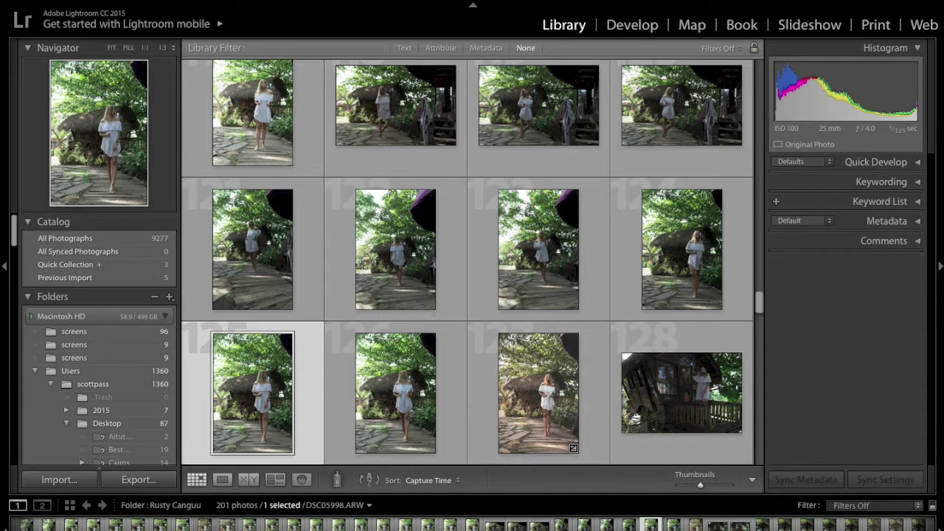
{"action": "left_click", "coordinate": [624, 25]}
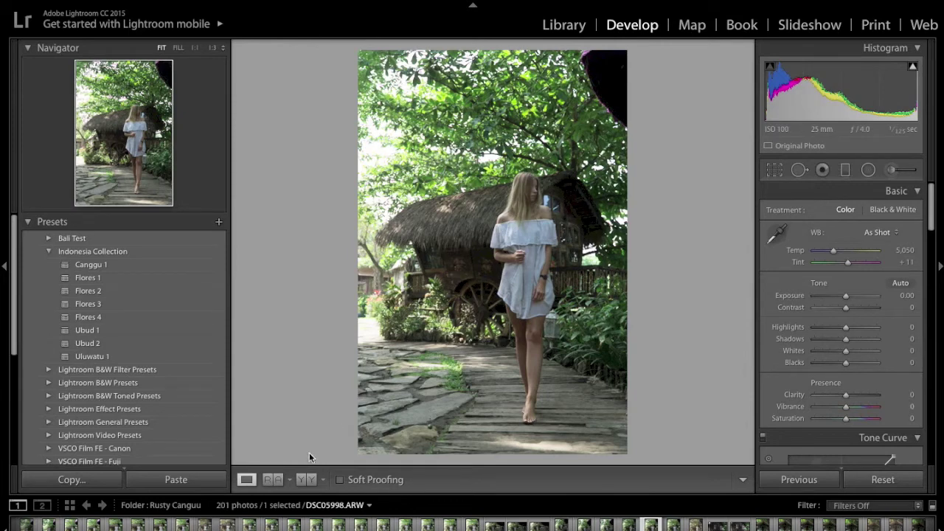
- Apply the Canggu 1 preset in the side-by-side before and after view, and return to the single-photo view
{"action": "left_click", "coordinate": [308, 478]}
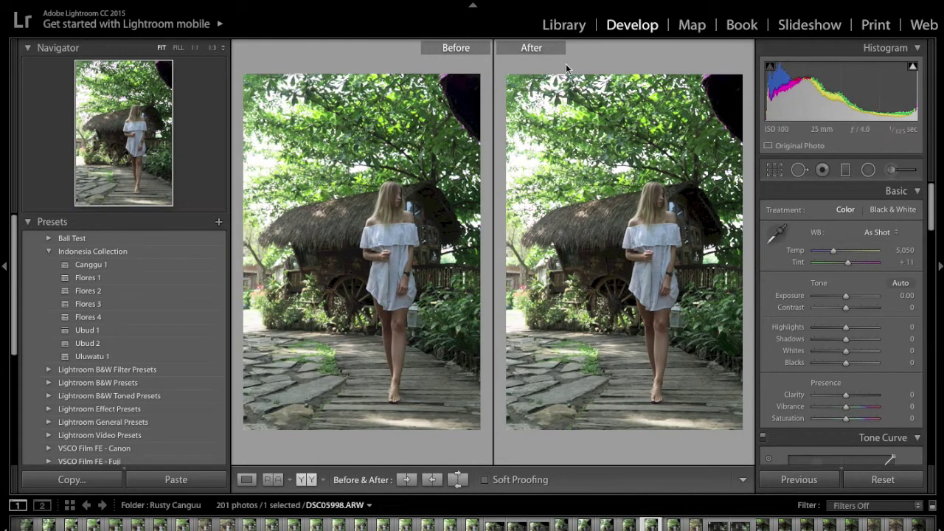
{"action": "left_click", "coordinate": [172, 264]}
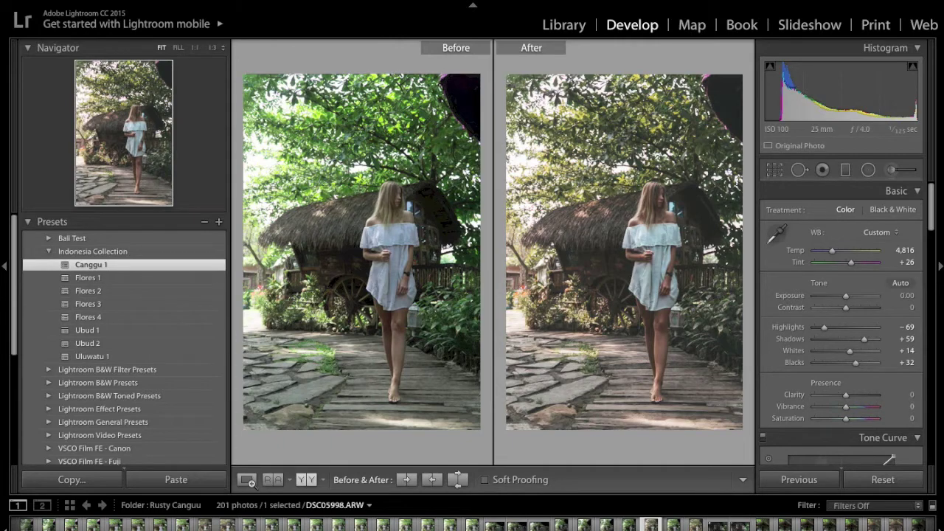
{"action": "left_click", "coordinate": [248, 480]}
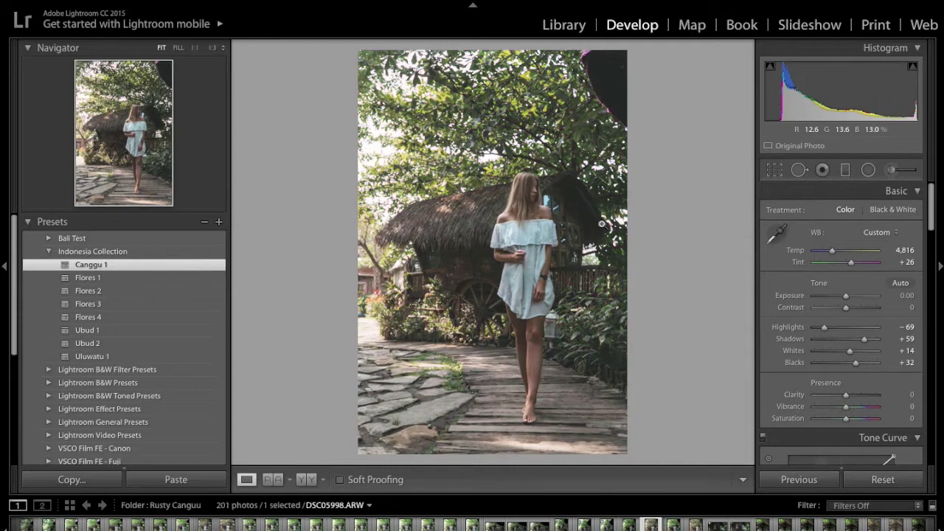
- Compare the preset's result with the original photo by switching between the before and after states
{"action": "key", "text": "backslash"}
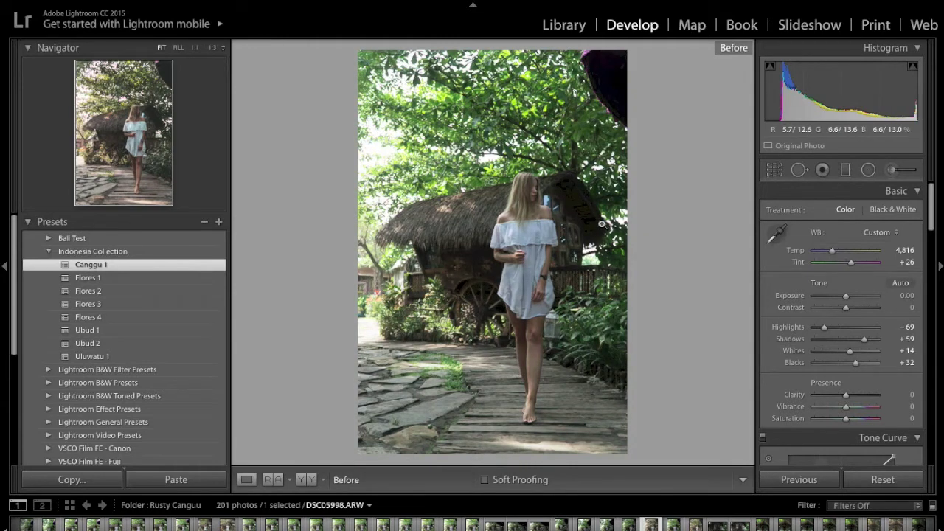
{"action": "key", "text": "backslash"}
{"action": "key", "text": "backslash"}
{"action": "key", "text": "backslash"}
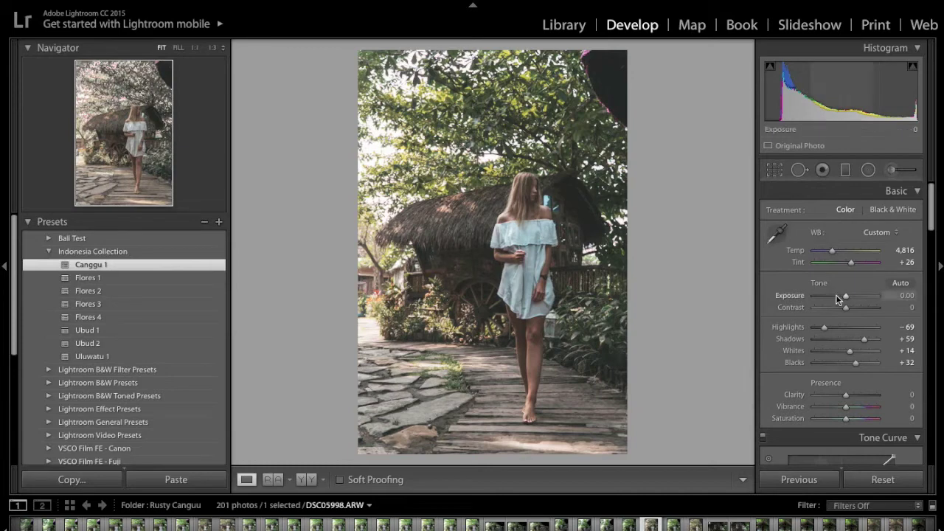
- Adjust the photo's basic tone to exposure +0.45, contrast −16, shadows +75 and blacks +8
{"action": "left_click_drag", "start_coordinate": [846, 296], "coordinate": [849, 296]}
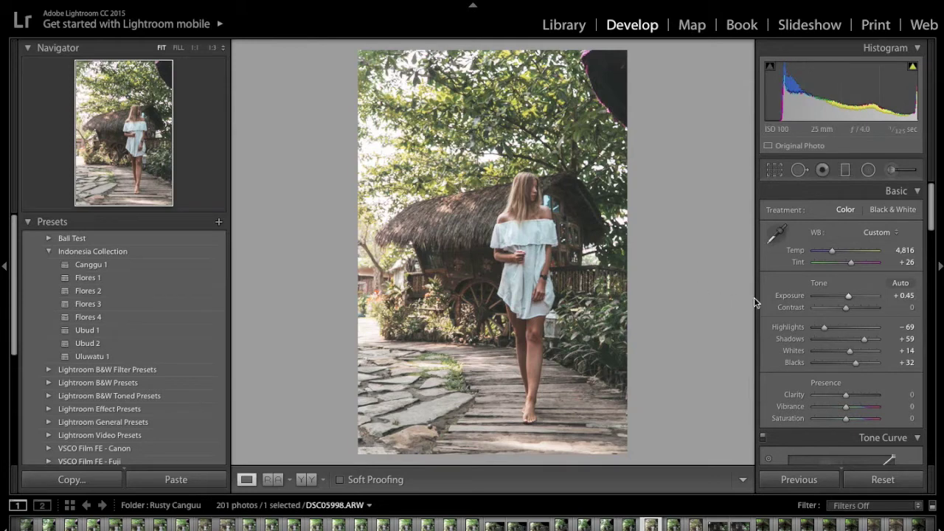
{"action": "left_click_drag", "start_coordinate": [843, 305], "coordinate": [838, 305]}
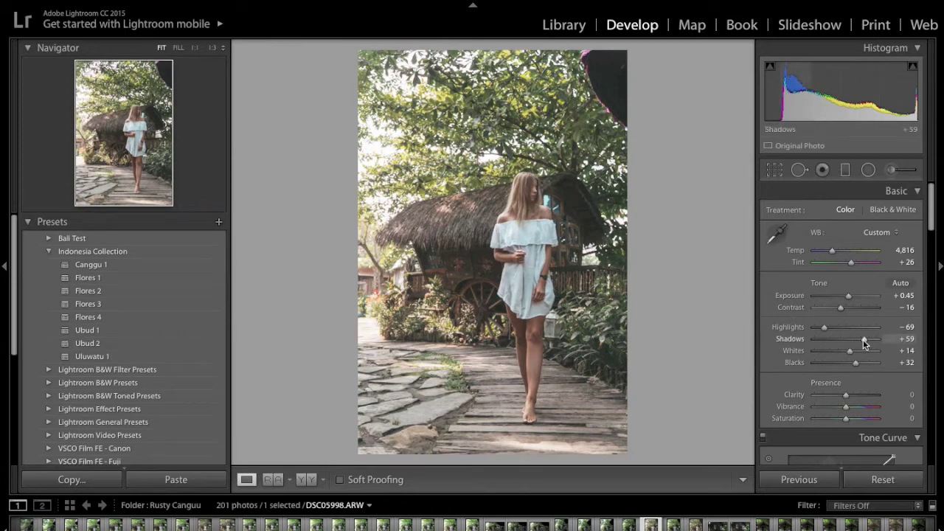
{"action": "left_click_drag", "start_coordinate": [864, 344], "coordinate": [869, 344]}
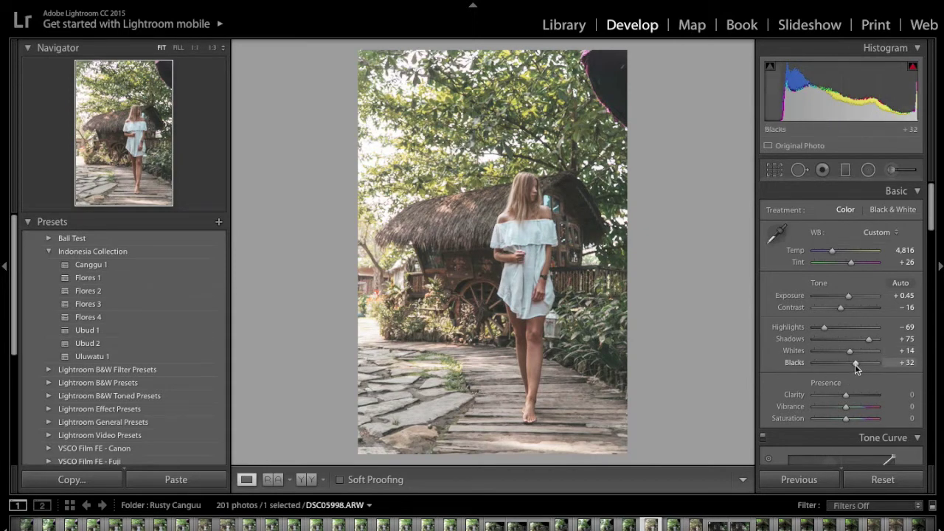
{"action": "mouse_move", "coordinate": [855, 362]}
{"action": "left_mouse_down"}
{"action": "mouse_move", "coordinate": [837, 365]}
{"action": "mouse_move", "coordinate": [847, 371]}
{"action": "left_mouse_up"}
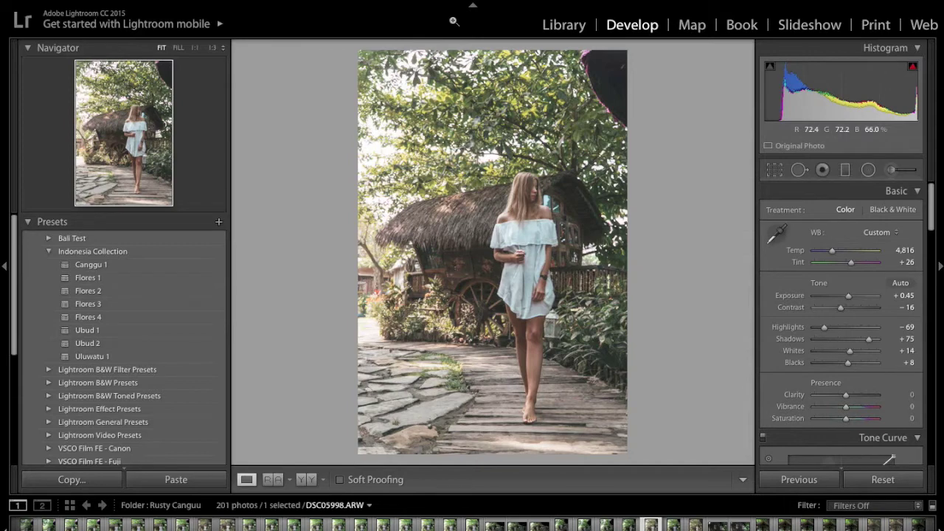
- Reset the graduated filter's effect values and draw a diagonal gradient from the photo's upper-left corner to just past the cart wheel
{"action": "left_click", "coordinate": [846, 170]}
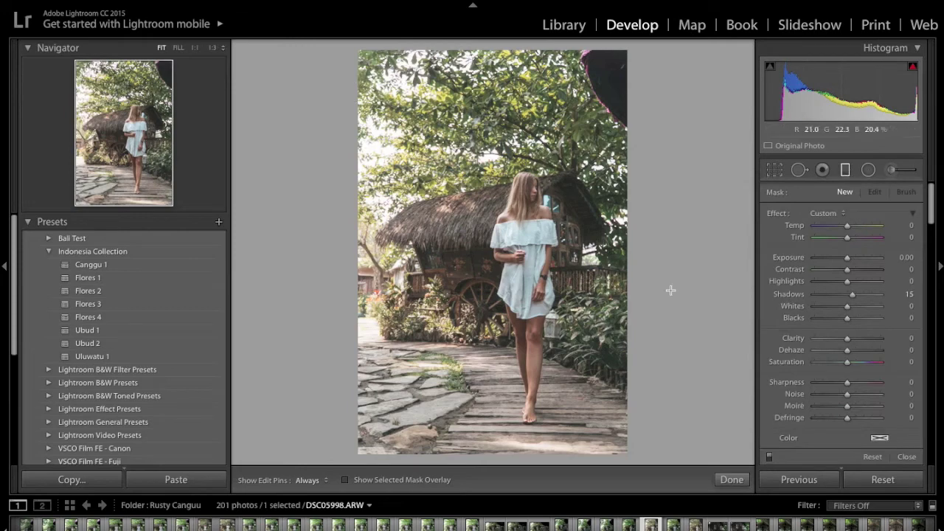
{"action": "double_click", "coordinate": [774, 212]}
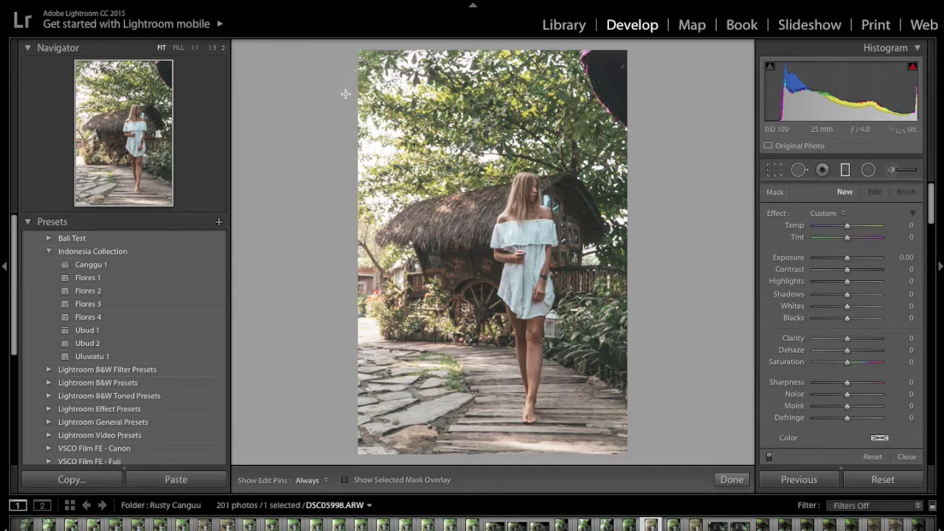
{"action": "left_click_drag", "start_coordinate": [344, 94], "coordinate": [512, 216]}
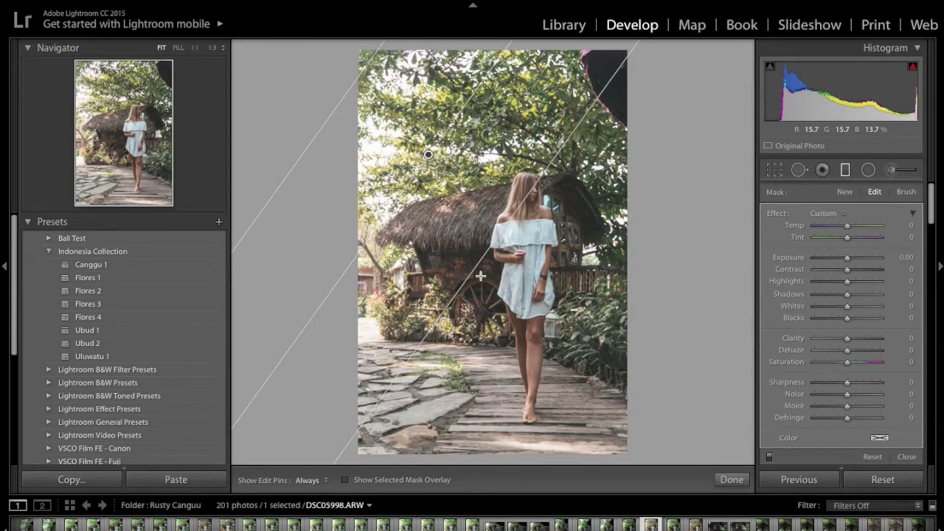
{"action": "left_click_drag", "start_coordinate": [466, 284], "coordinate": [478, 290]}
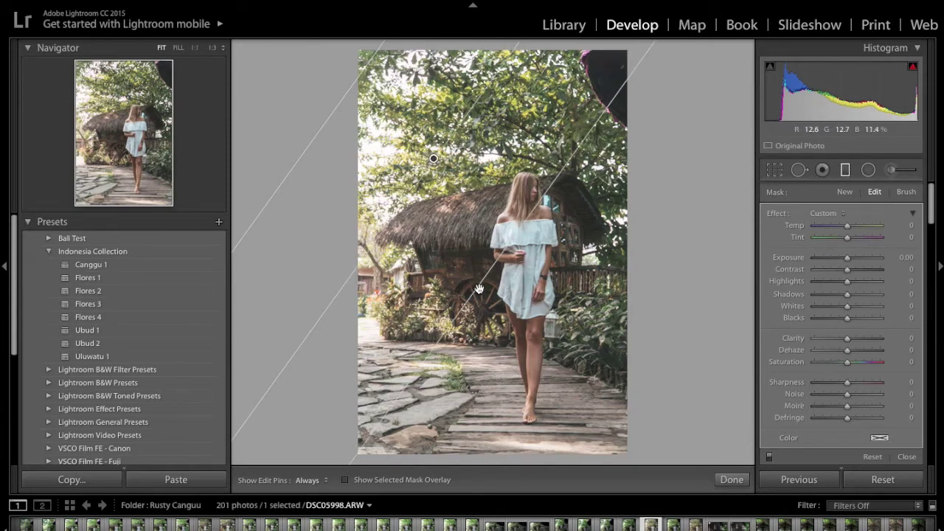
{"action": "left_click_drag", "start_coordinate": [475, 290], "coordinate": [479, 293]}
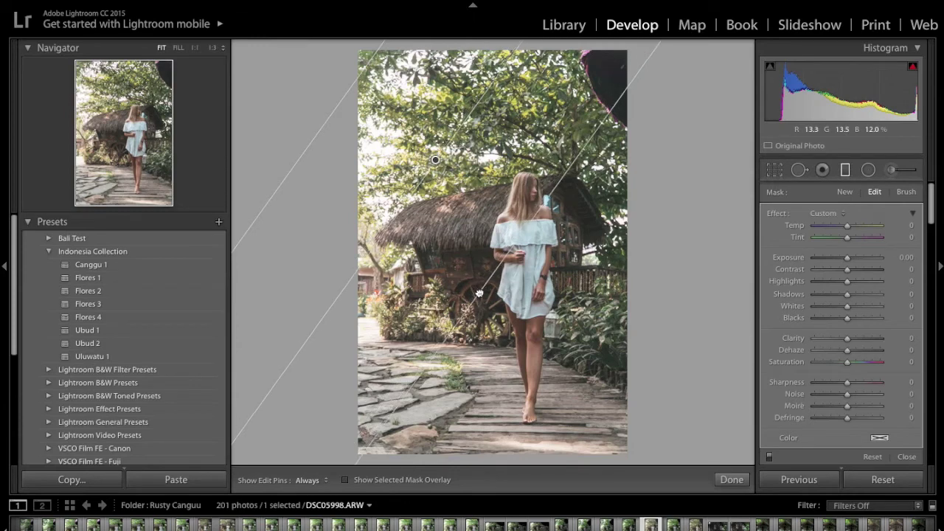
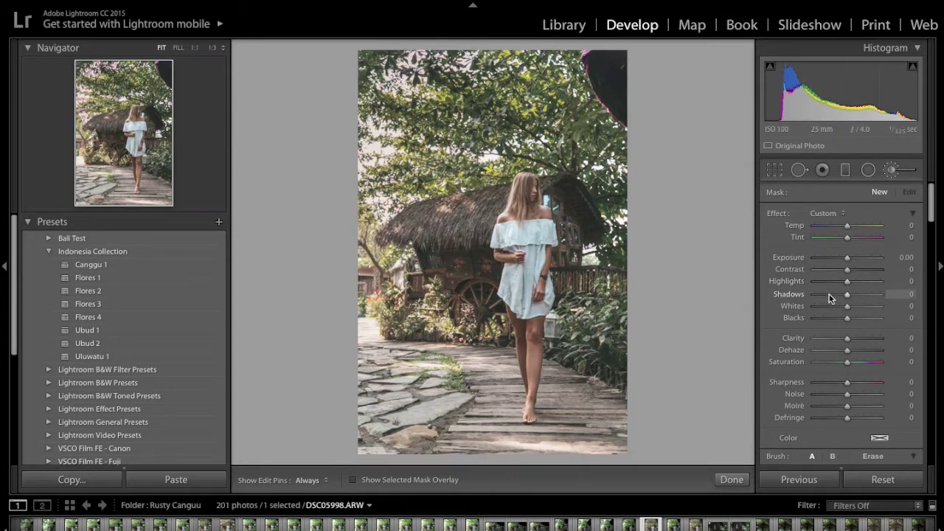
- Set the adjustment brush's highlights to −60 and paint the bright area at the path's left edge, toggling the edit pins' visibility
{"action": "left_click_drag", "start_coordinate": [846, 281], "coordinate": [823, 282]}
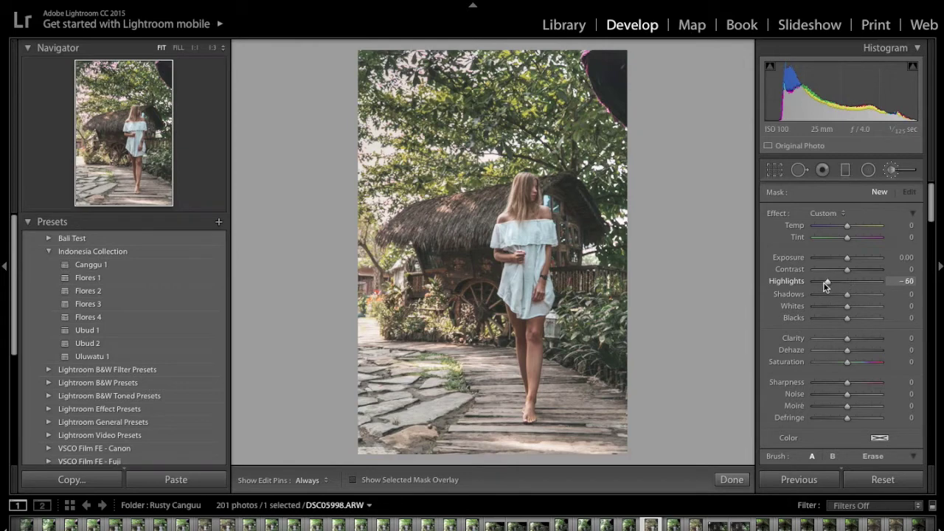
{"action": "key", "text": "h"}
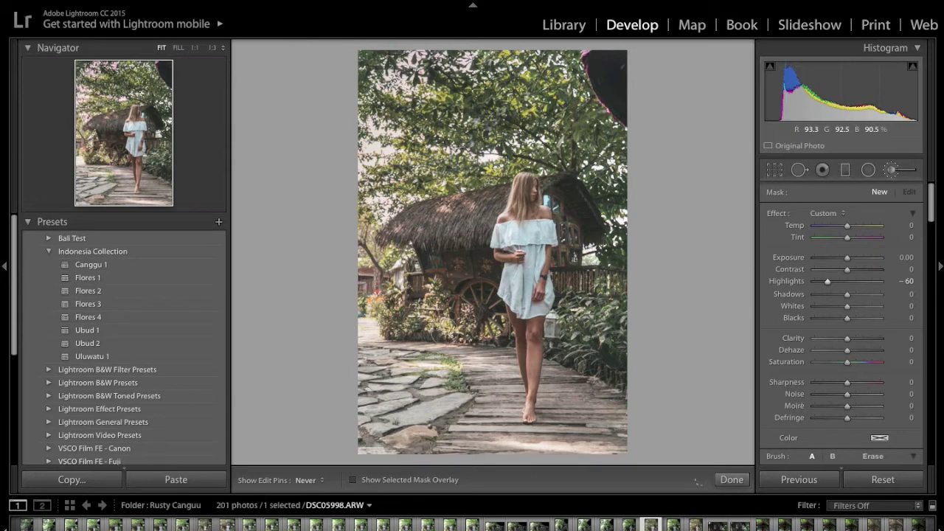
{"action": "key", "text": "h"}
{"action": "key", "text": "h"}
{"action": "key", "text": "h"}
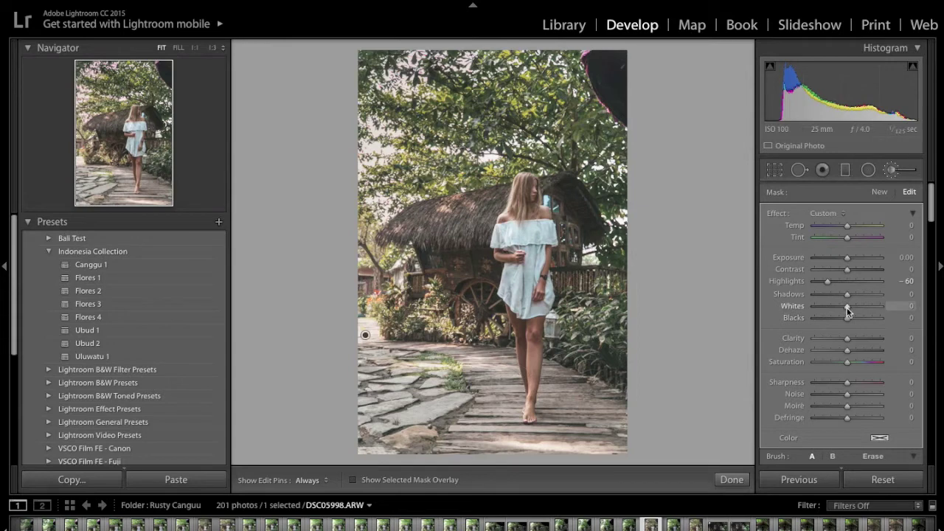
- Set the adjustment brush's whites to −19, finish the brush edit and compare the portrait with its original state
{"action": "mouse_move", "coordinate": [840, 309]}
{"action": "left_mouse_down"}
{"action": "mouse_move", "coordinate": [832, 311]}
{"action": "mouse_move", "coordinate": [839, 309]}
{"action": "left_mouse_up"}
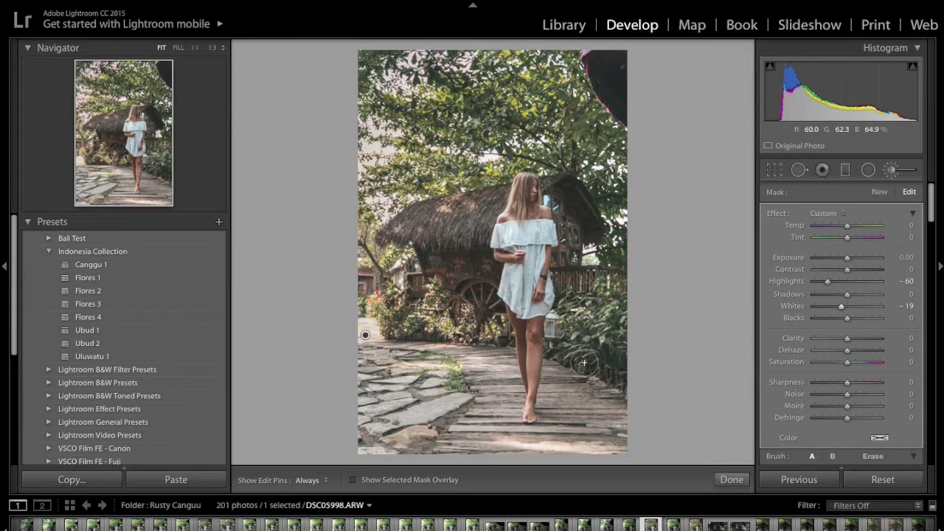
{"action": "left_click", "coordinate": [733, 483]}
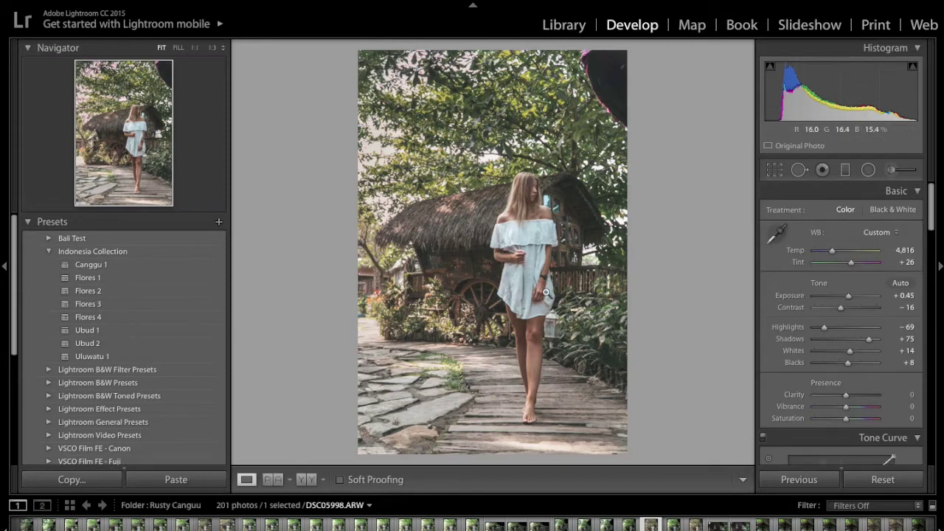
{"action": "key", "text": "backslash"}
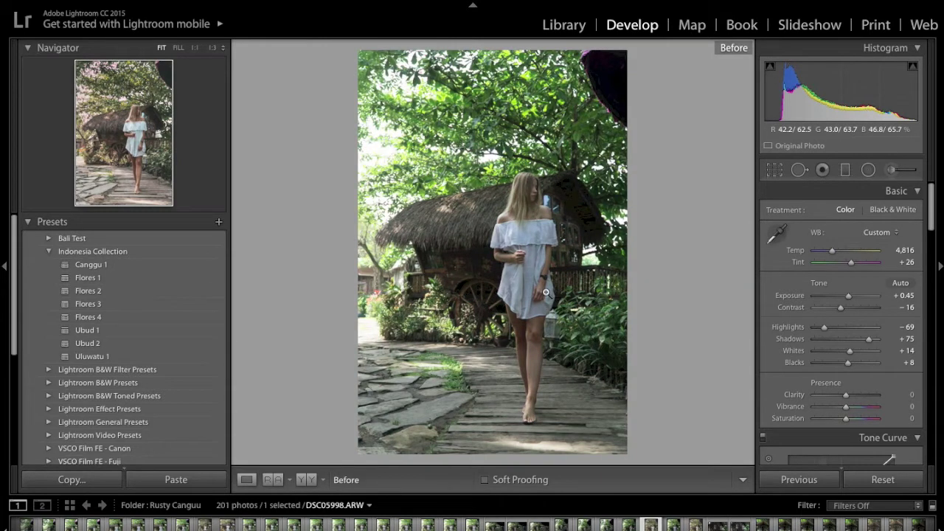
{"action": "key", "text": "backslash"}
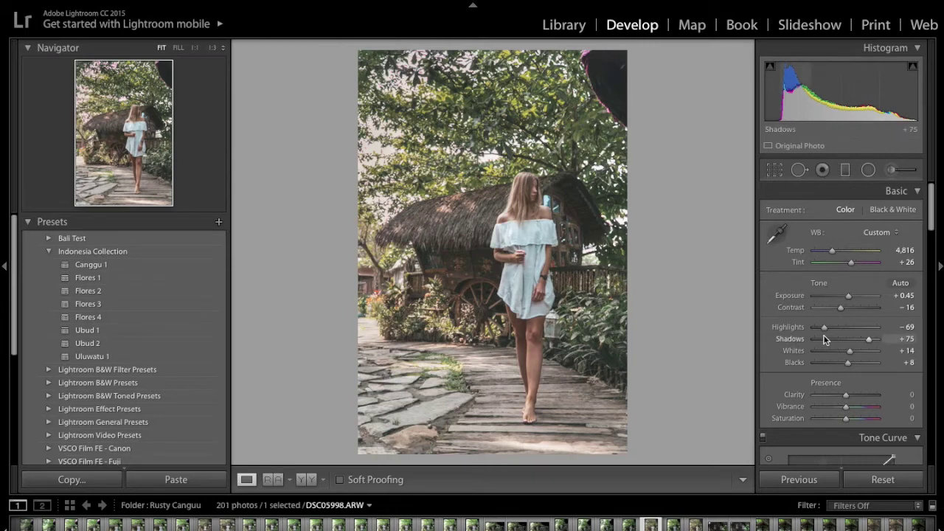
- Raise the portrait's overall shadows slightly further in the basic tone adjustments
{"action": "scroll", "coordinate": [823, 336], "scroll_direction": "down", "scroll_amount": 1}
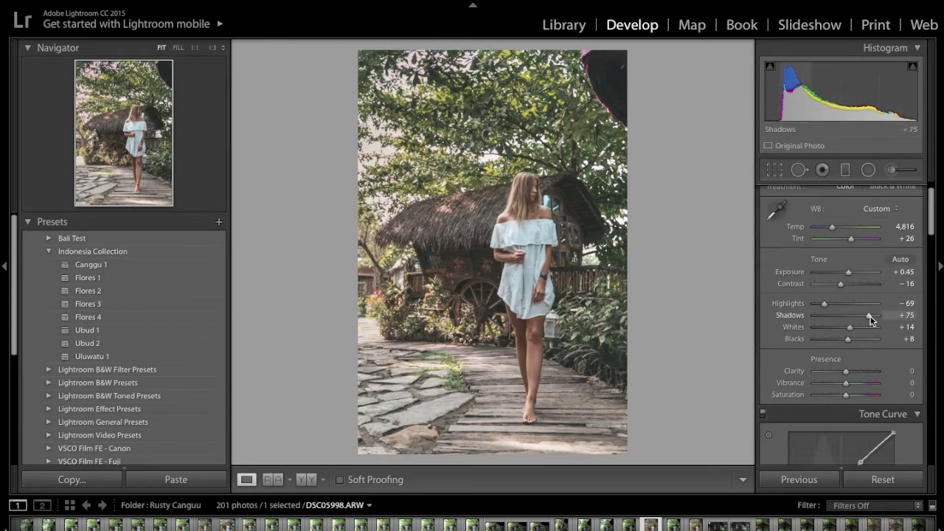
{"action": "left_click_drag", "start_coordinate": [870, 317], "coordinate": [877, 316]}
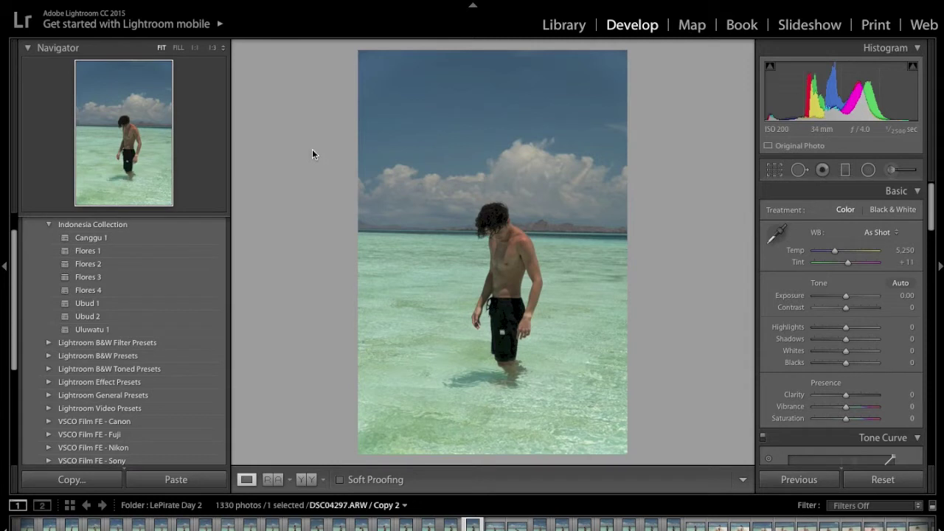
- Apply the Flores 4 preset to the beach photo and compare it with the original, both toggled and side by side
{"action": "left_click", "coordinate": [93, 292]}
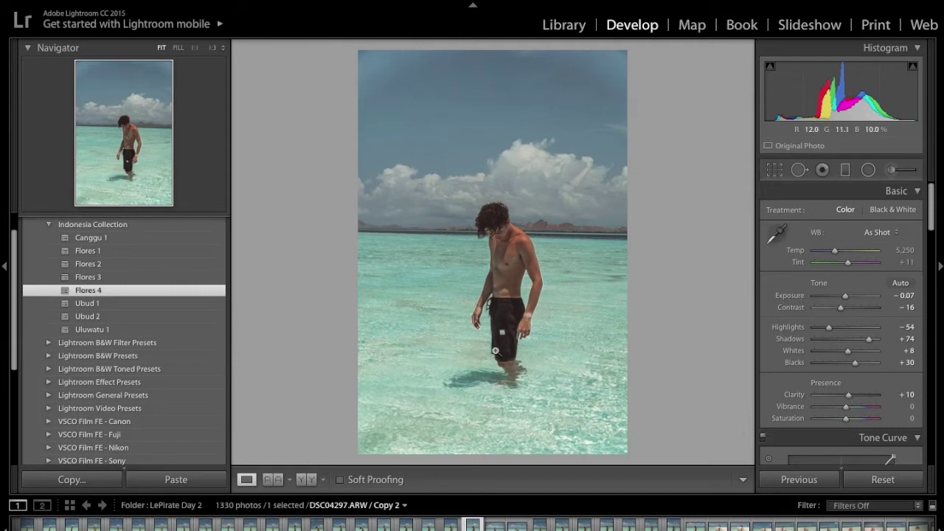
{"action": "key", "text": "backslash"}
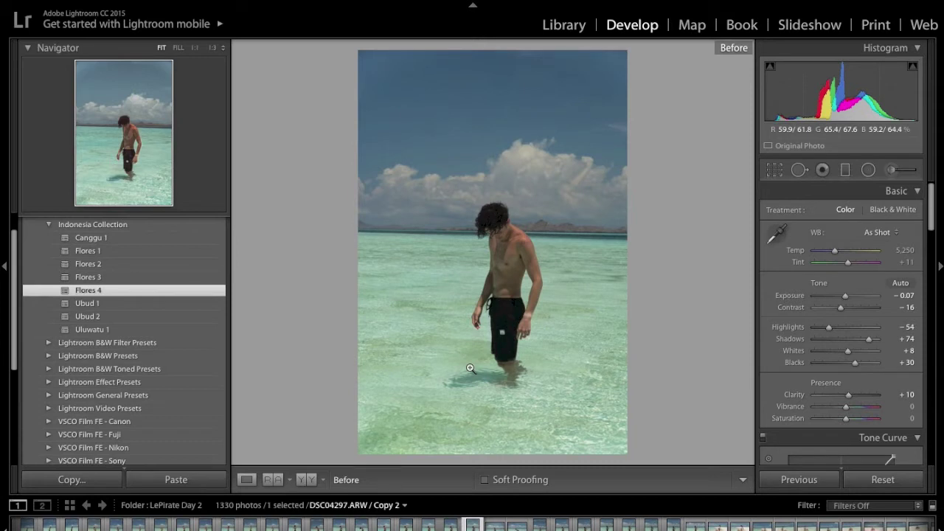
{"action": "key", "text": "backslash"}
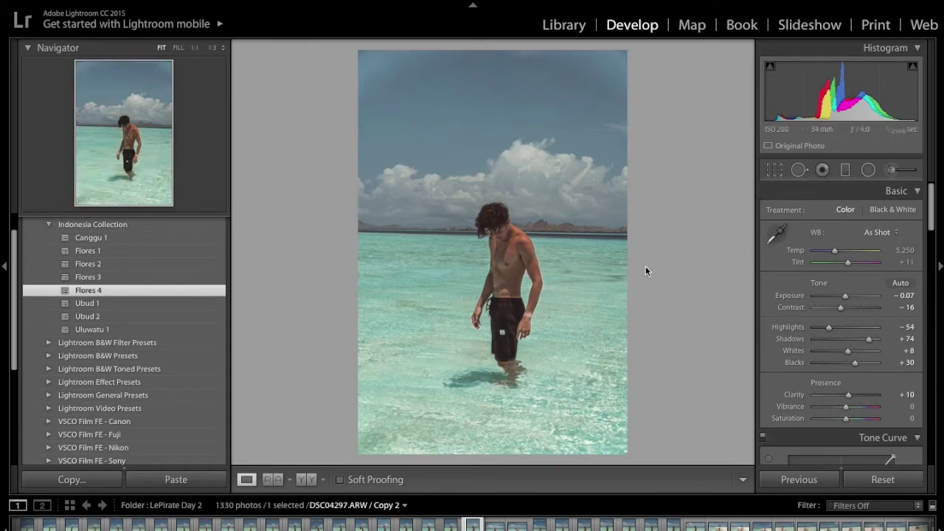
{"action": "left_click", "coordinate": [306, 480]}
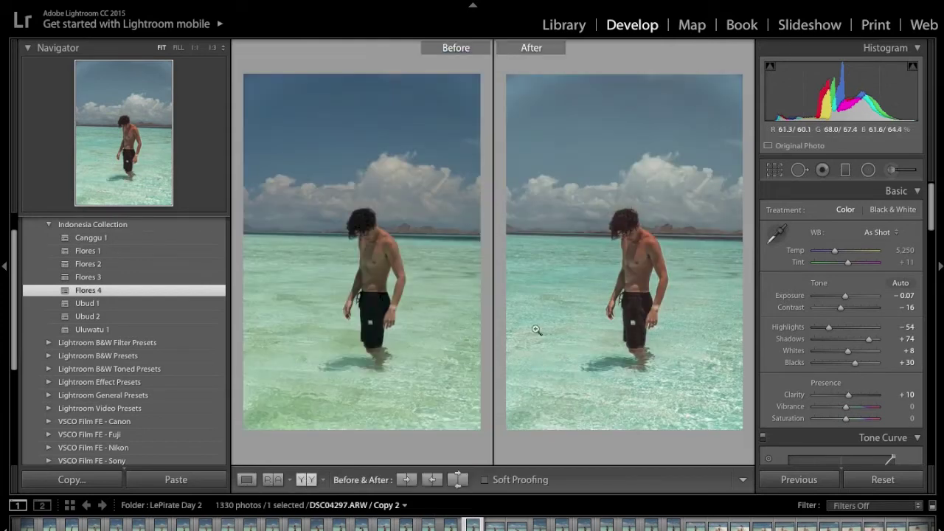
{"action": "left_click", "coordinate": [247, 479]}
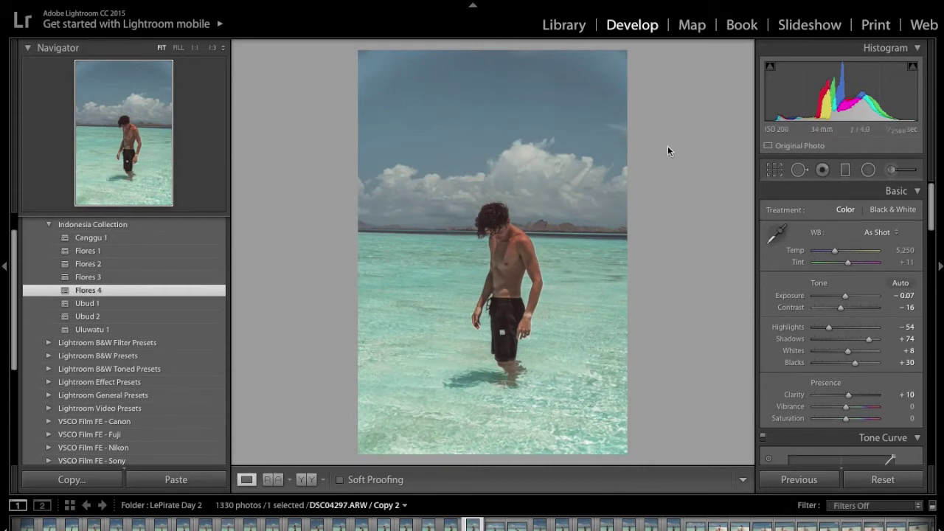
- Straighten the beach photo's horizon by rotating the crop to an angle of −0.30
{"action": "left_click", "coordinate": [774, 171]}
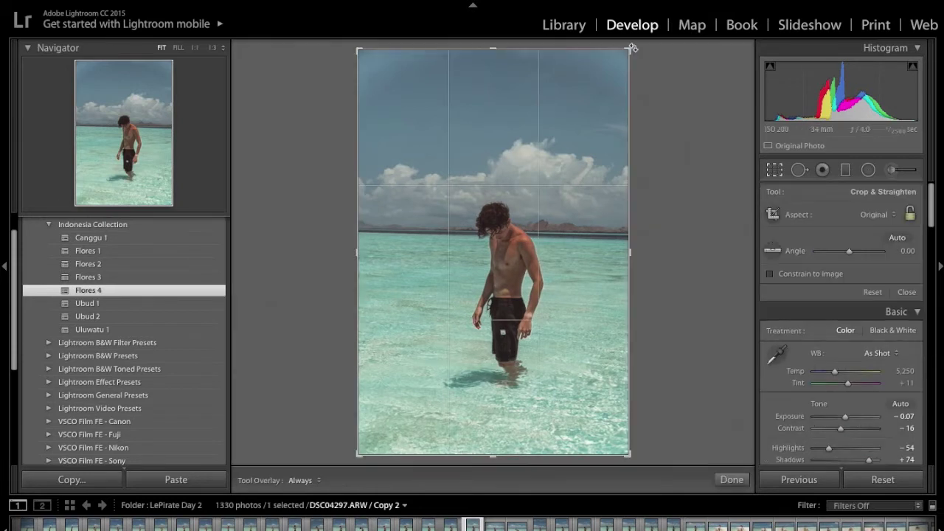
{"action": "left_click_drag", "start_coordinate": [630, 47], "coordinate": [634, 47]}
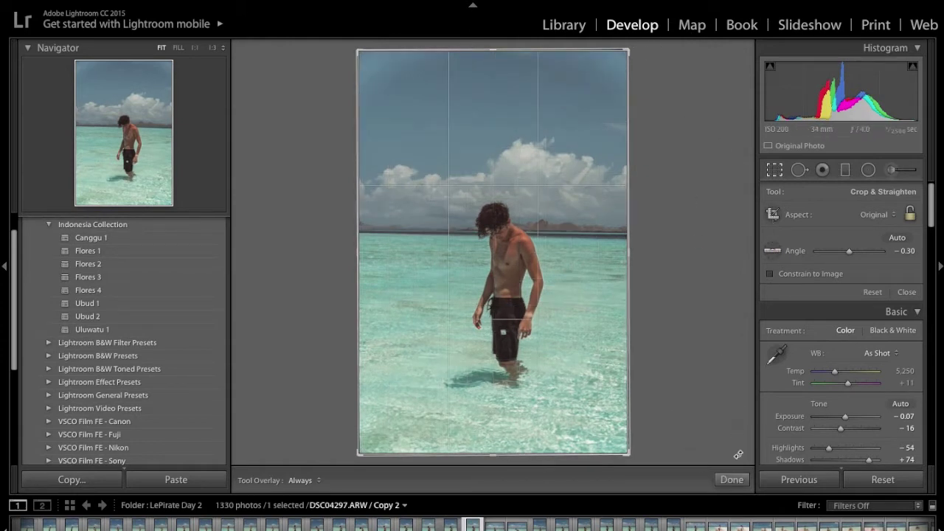
{"action": "left_click", "coordinate": [731, 479]}
{"action": "scroll", "coordinate": [855, 264], "scroll_direction": "down", "scroll_amount": 15}
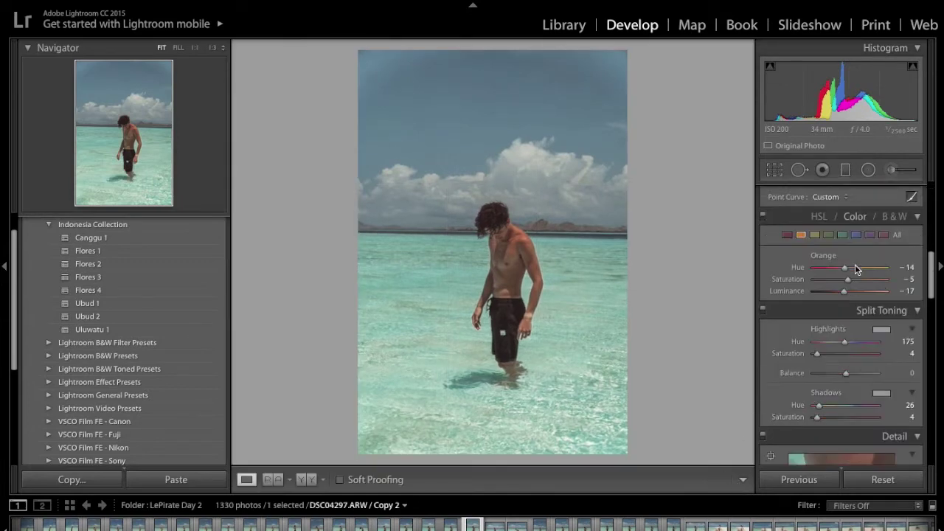
{"action": "scroll", "coordinate": [854, 264], "scroll_direction": "down", "scroll_amount": 5}
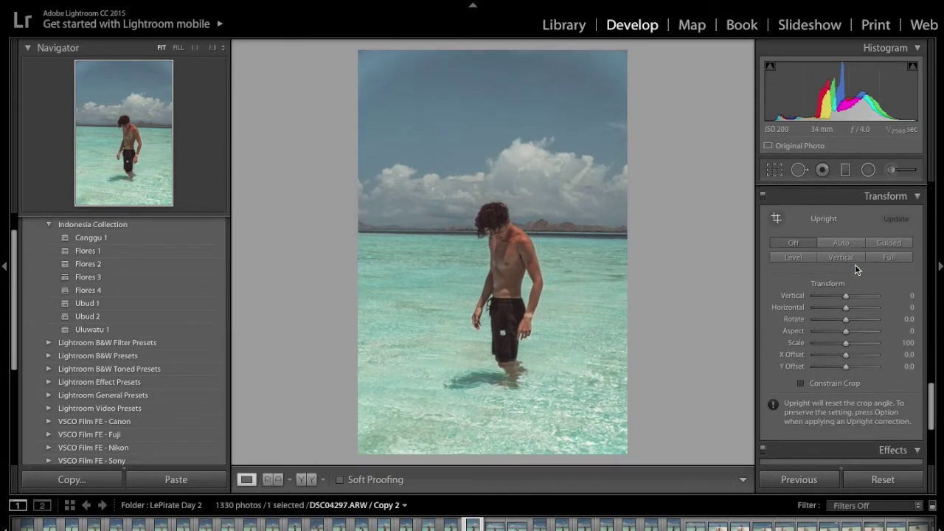
{"action": "scroll", "coordinate": [854, 264], "scroll_direction": "up", "scroll_amount": 2}
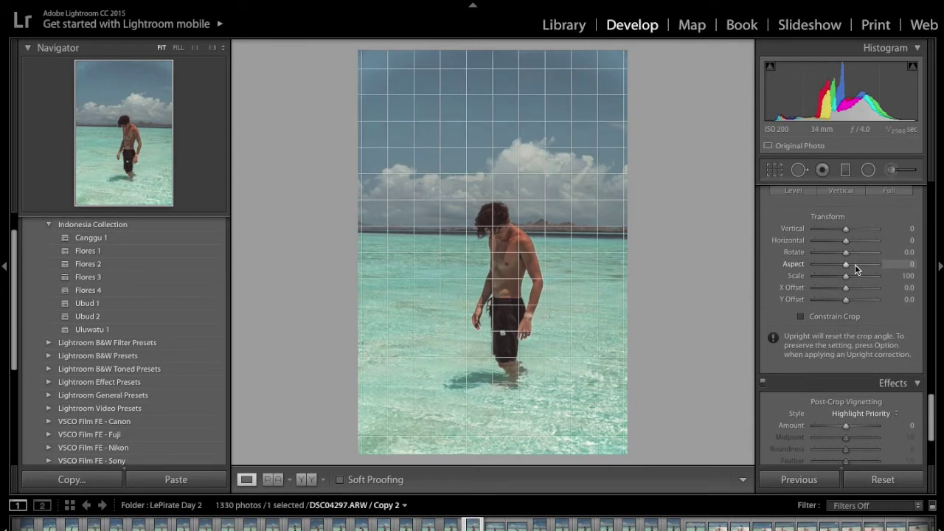
{"action": "scroll", "coordinate": [855, 264], "scroll_direction": "down", "scroll_amount": 1}
{"action": "scroll", "coordinate": [854, 269], "scroll_direction": "up", "scroll_amount": 3}
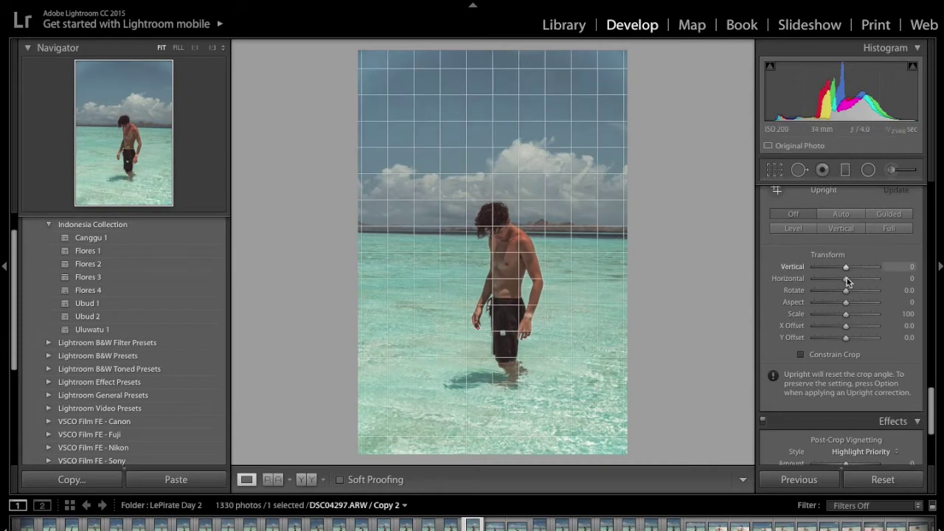
- Straighten the beach photo's horizon further by rotating the crop to an angle of about −0.51
{"action": "scroll", "coordinate": [847, 280], "scroll_direction": "up", "scroll_amount": 10}
{"action": "left_click", "coordinate": [770, 171]}
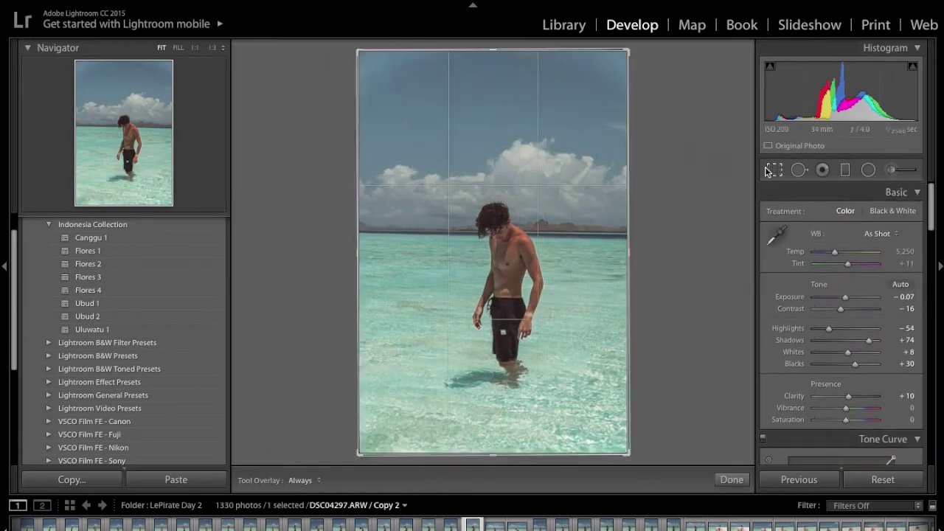
{"action": "left_click_drag", "start_coordinate": [630, 47], "coordinate": [627, 44]}
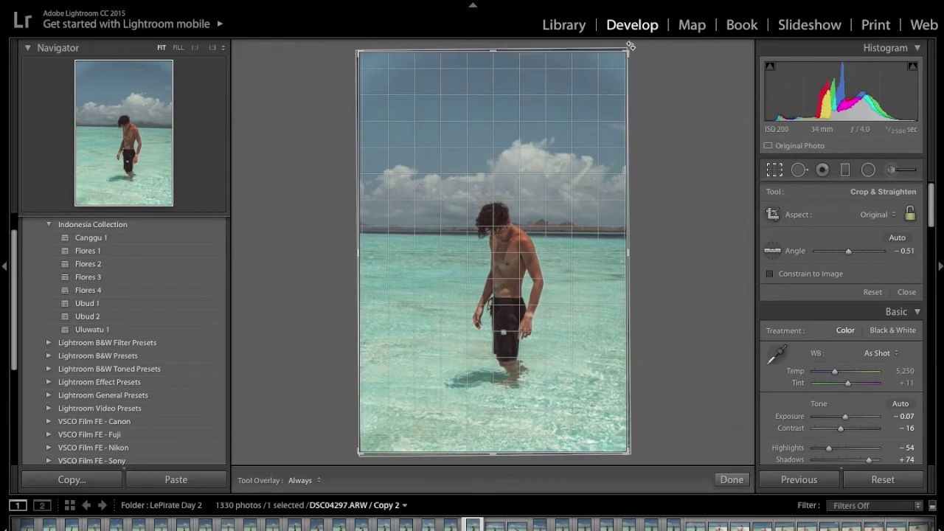
{"action": "left_click", "coordinate": [727, 480]}
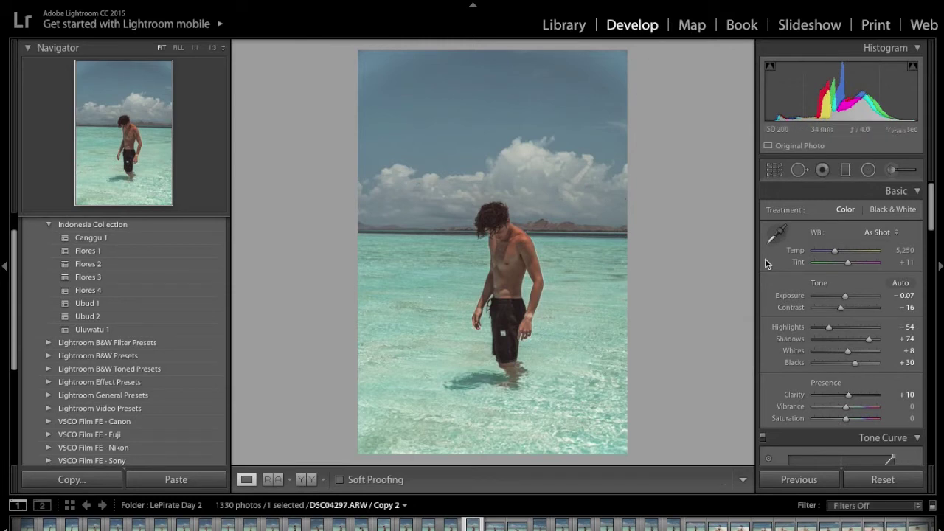
- Adjust the beach photo's basic tone to exposure −0.22, contrast −30, whites +15, blacks +26 and shadows +86
{"action": "left_click", "coordinate": [843, 295]}
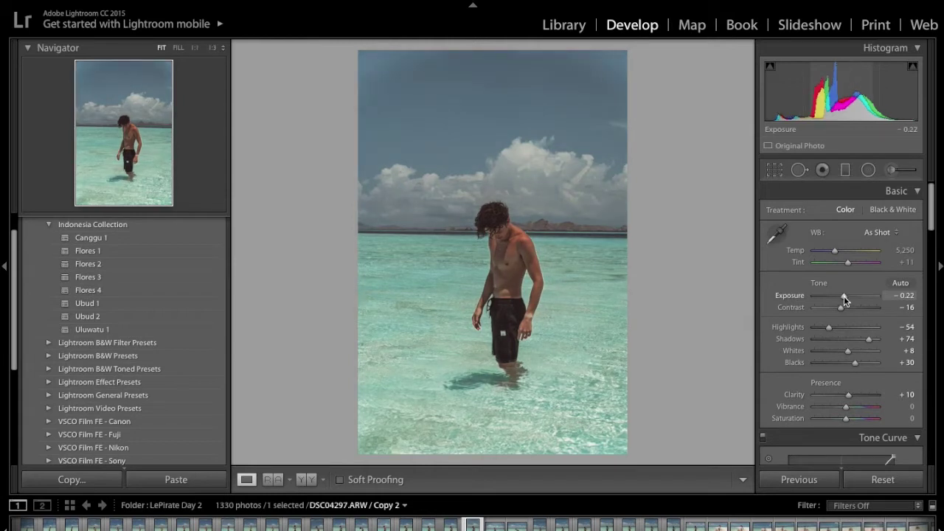
{"action": "left_click_drag", "start_coordinate": [843, 308], "coordinate": [836, 309]}
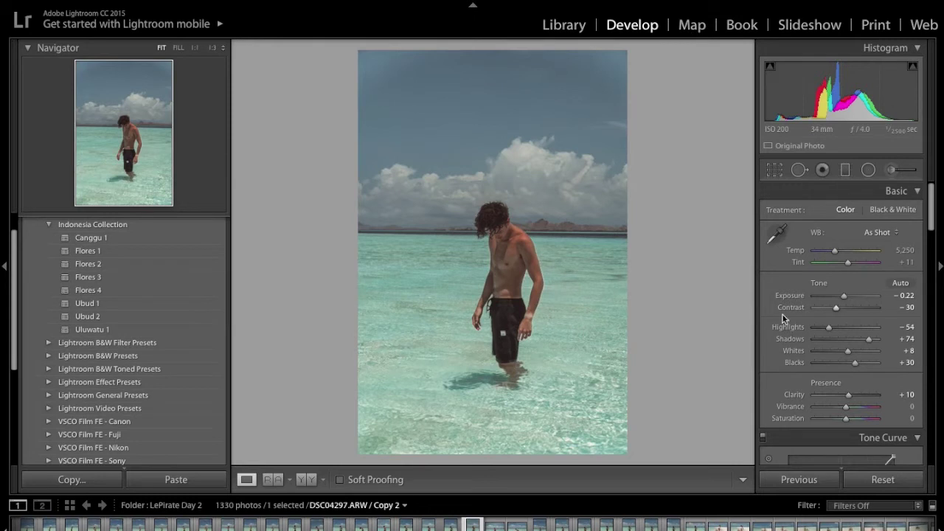
{"action": "scroll", "coordinate": [827, 324], "scroll_direction": "down", "scroll_amount": 2}
{"action": "mouse_move", "coordinate": [848, 323]}
{"action": "left_mouse_down"}
{"action": "mouse_move", "coordinate": [862, 325]}
{"action": "mouse_move", "coordinate": [849, 327]}
{"action": "left_mouse_up"}
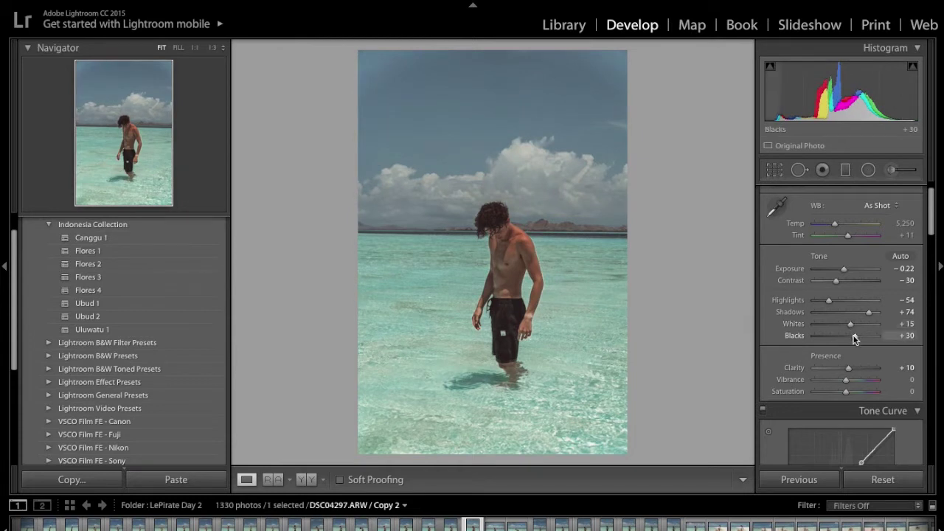
{"action": "mouse_move", "coordinate": [854, 334]}
{"action": "left_mouse_down"}
{"action": "mouse_move", "coordinate": [845, 337]}
{"action": "mouse_move", "coordinate": [853, 338]}
{"action": "left_mouse_up"}
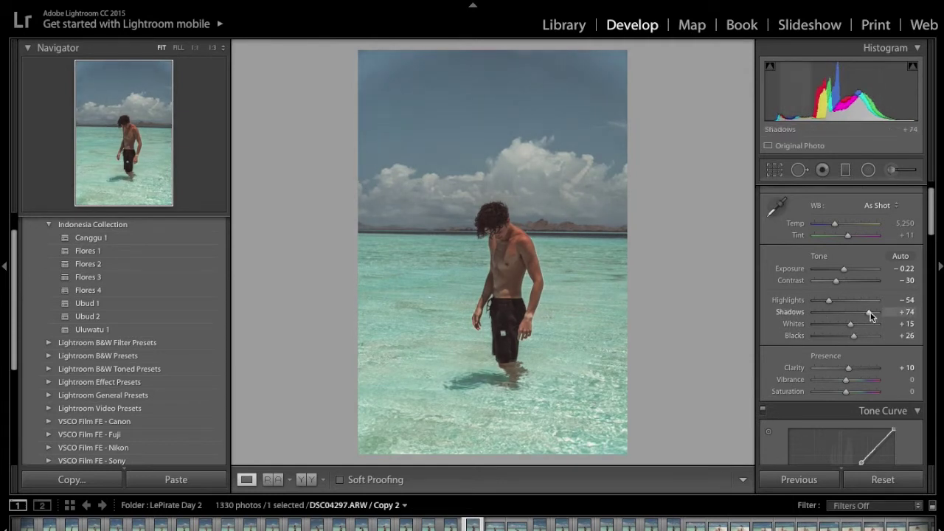
{"action": "left_click_drag", "start_coordinate": [870, 314], "coordinate": [873, 315]}
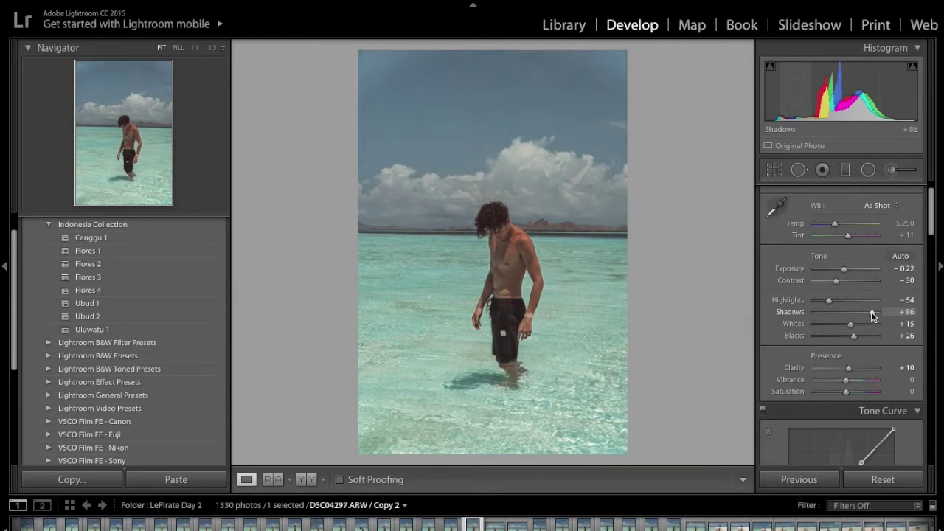
- Examine the HSL hue values for each color and activate the targeted adjustment tool for hue
{"action": "scroll", "coordinate": [837, 317], "scroll_direction": "down", "scroll_amount": 10}
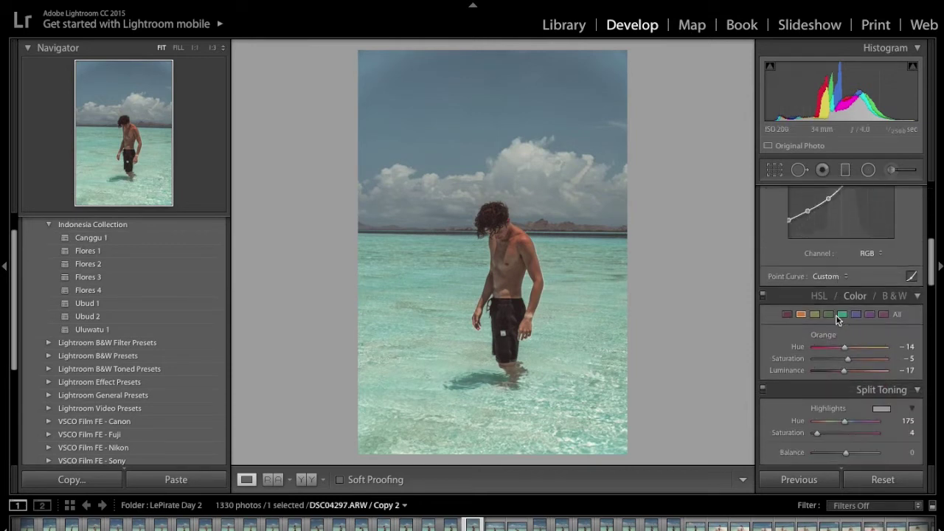
{"action": "scroll", "coordinate": [837, 318], "scroll_direction": "down", "scroll_amount": 2}
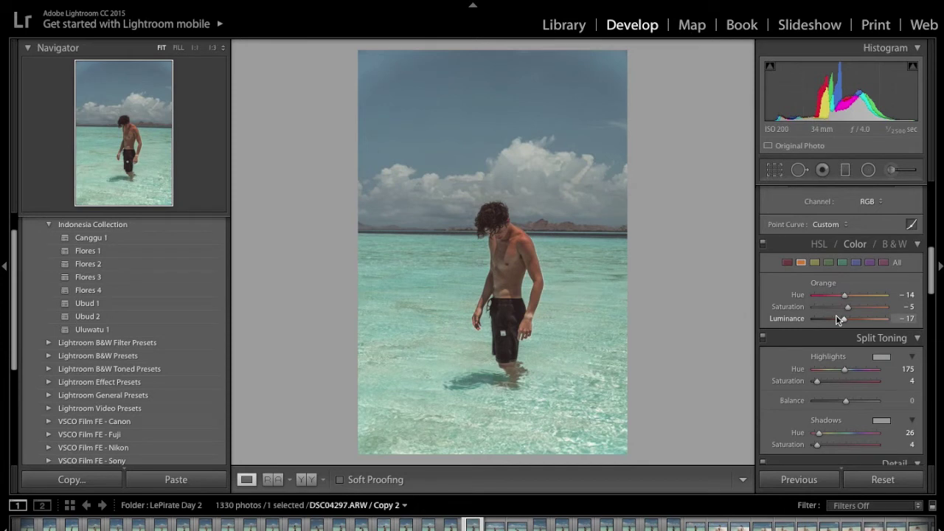
{"action": "scroll", "coordinate": [836, 317], "scroll_direction": "up", "scroll_amount": 1}
{"action": "scroll", "coordinate": [839, 319], "scroll_direction": "down", "scroll_amount": 2}
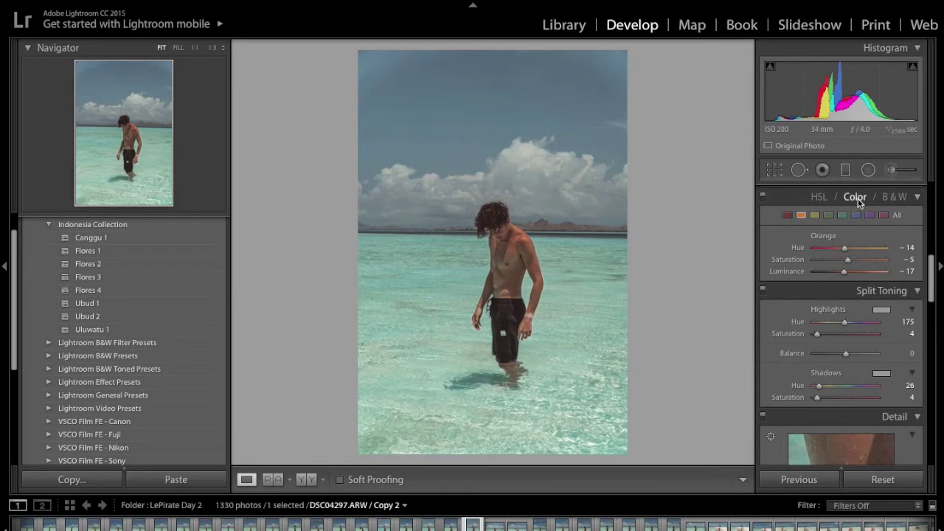
{"action": "left_click", "coordinate": [818, 198]}
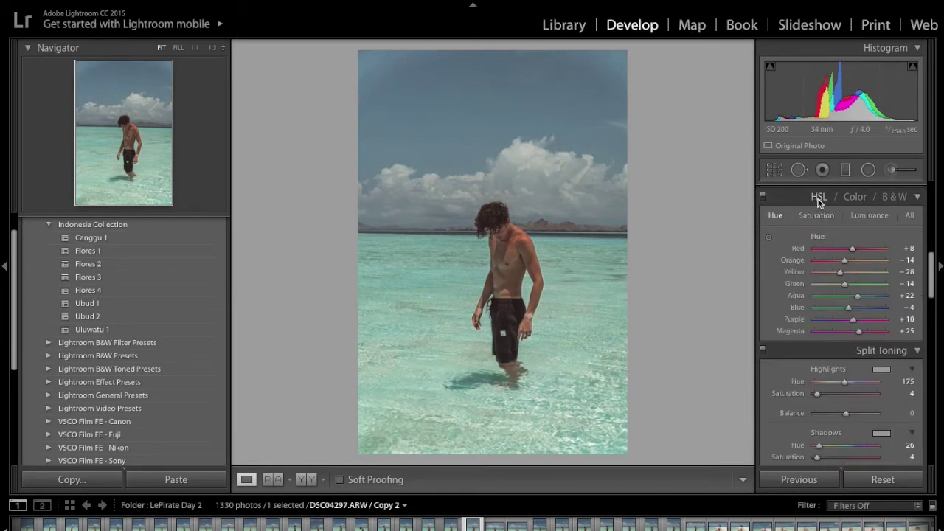
{"action": "left_click", "coordinate": [768, 237]}
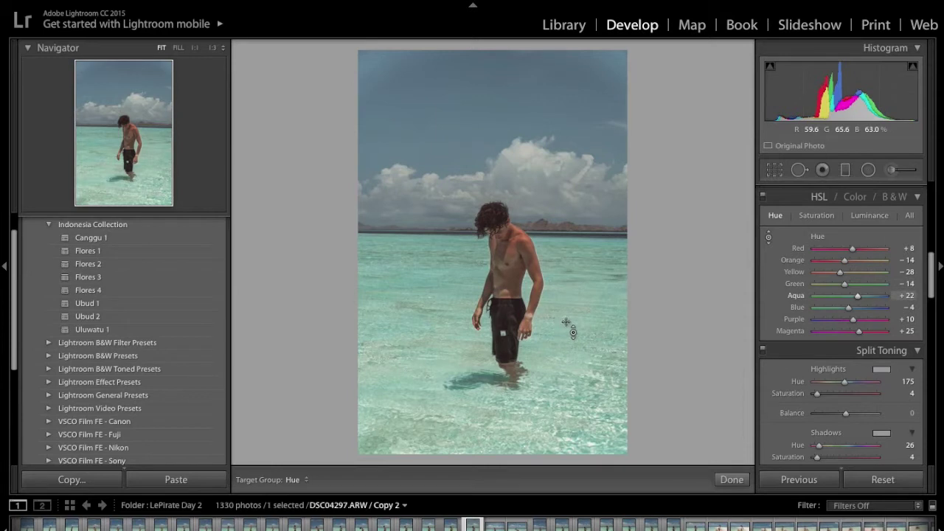
- Check the individual blue and aqua color settings, then try an aqua luminance of +84 and undo it
{"action": "left_click", "coordinate": [859, 197]}
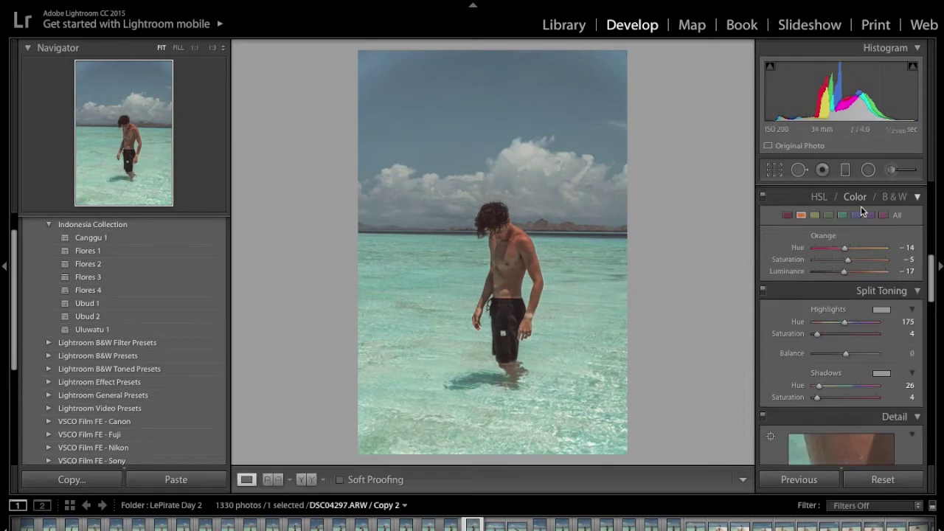
{"action": "left_click", "coordinate": [857, 215]}
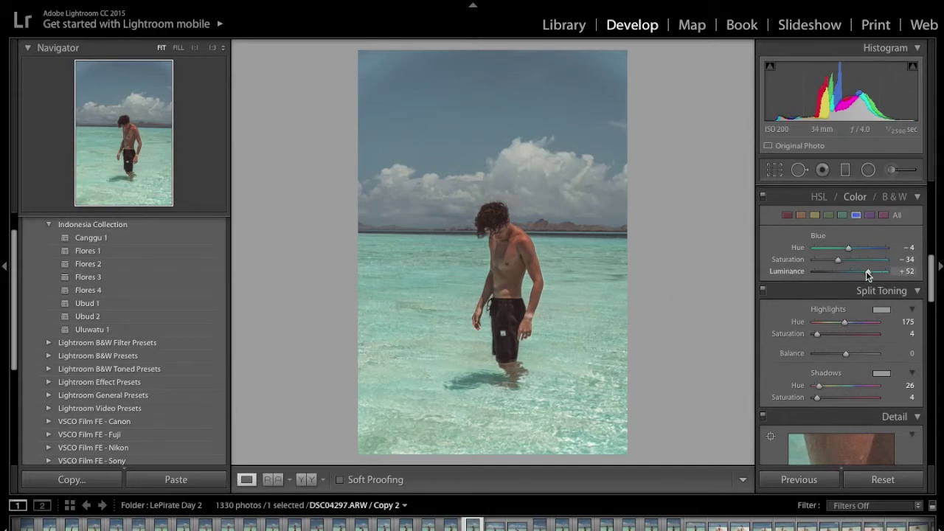
{"action": "left_click", "coordinate": [842, 216]}
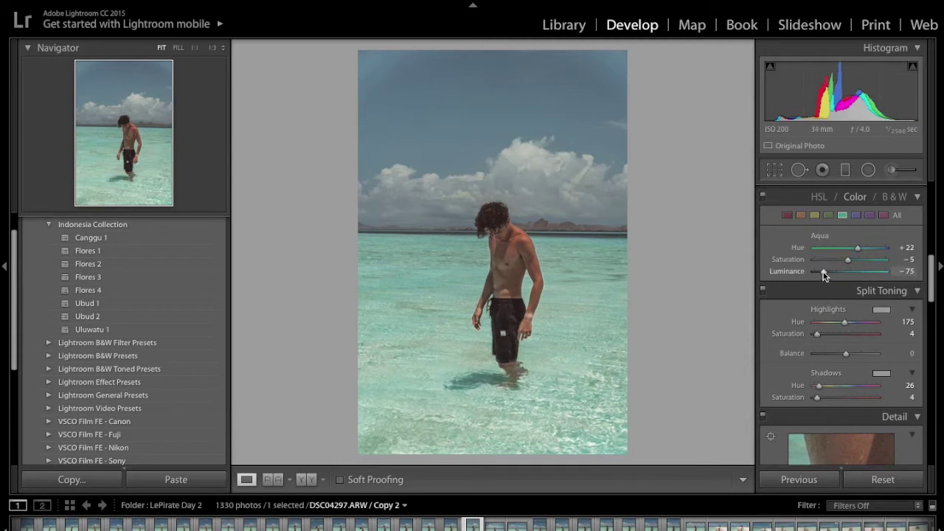
{"action": "left_click_drag", "start_coordinate": [823, 273], "coordinate": [879, 271]}
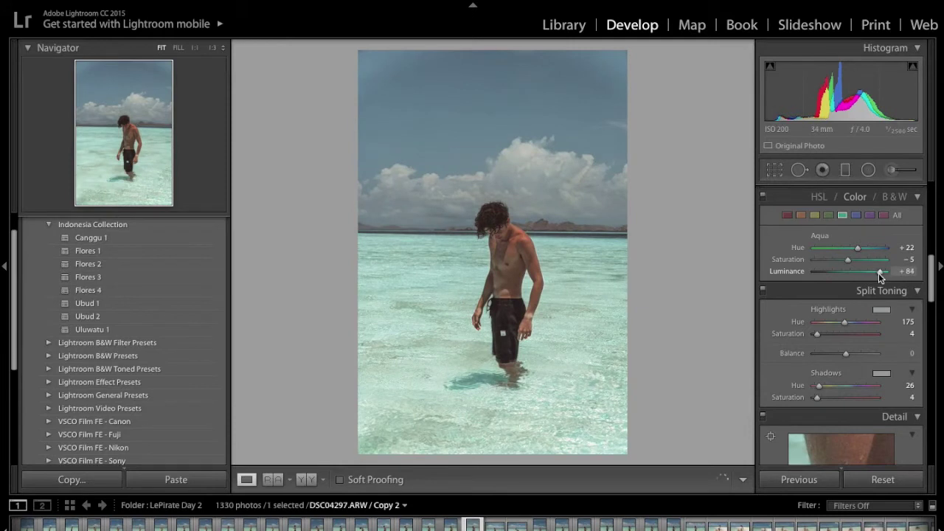
{"action": "key", "text": "ctrl+z"}
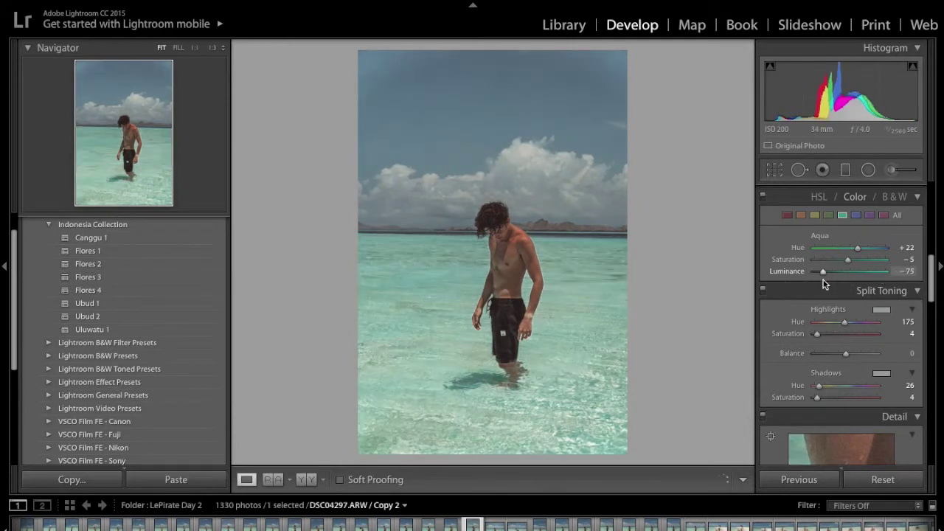
- Set the aqua luminance of the beach photo to −62 and reduce the aqua saturation
{"action": "mouse_move", "coordinate": [830, 282]}
{"action": "left_mouse_down"}
{"action": "mouse_move", "coordinate": [848, 282]}
{"action": "mouse_move", "coordinate": [819, 282]}
{"action": "left_mouse_up"}
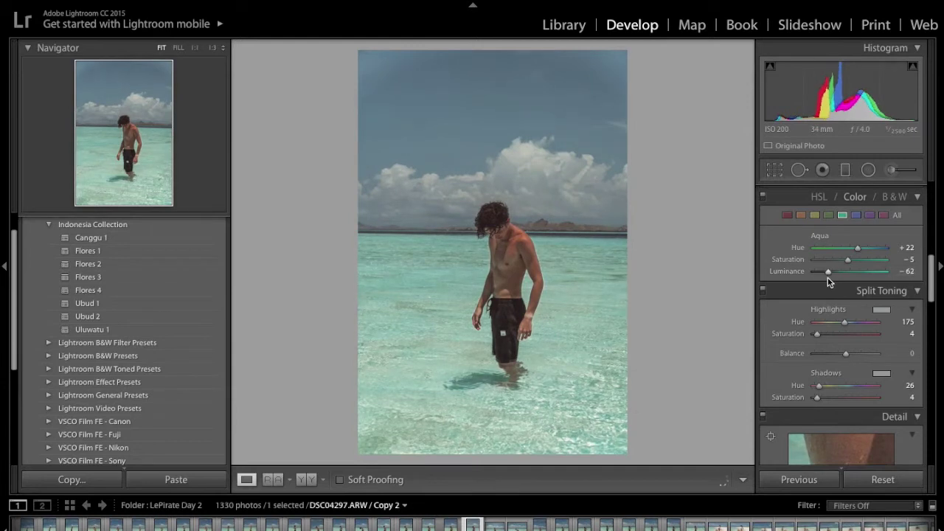
{"action": "left_click", "coordinate": [847, 259]}
{"action": "left_click_drag", "start_coordinate": [848, 258], "coordinate": [842, 261]}
- Set the blue luminance to +27 and the blue saturation to −30
{"action": "left_click", "coordinate": [857, 214]}
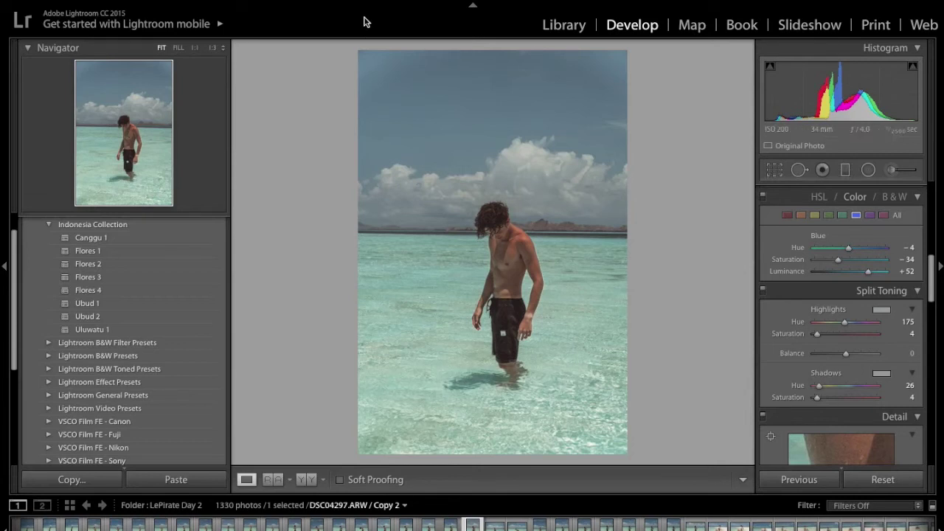
{"action": "left_click_drag", "start_coordinate": [866, 272], "coordinate": [857, 273]}
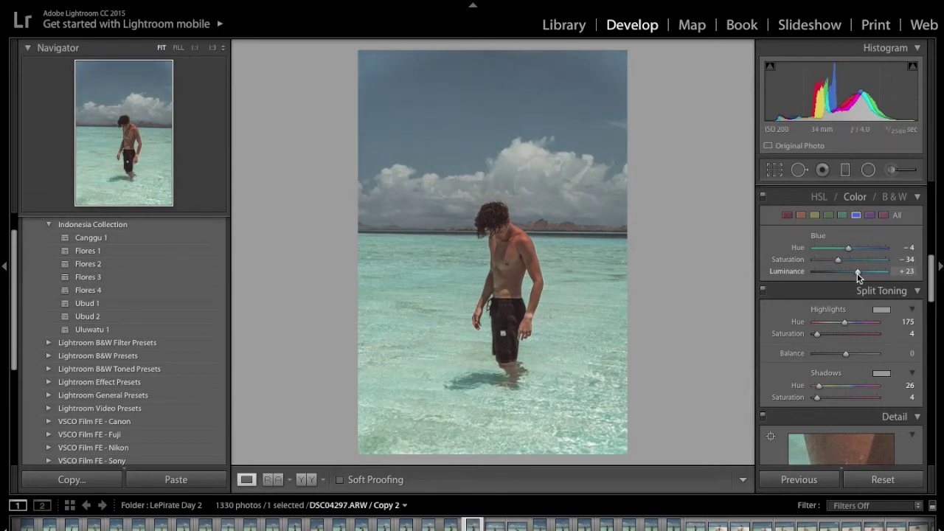
{"action": "left_click_drag", "start_coordinate": [843, 258], "coordinate": [840, 261]}
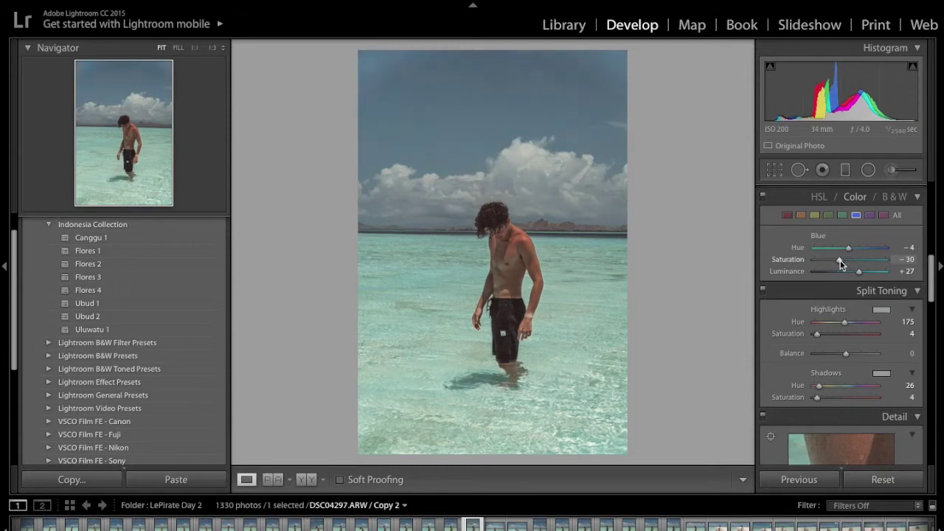
- Set the orange luminance to −12 and the orange saturation to −10 to refine the skin tone
{"action": "left_click", "coordinate": [802, 216]}
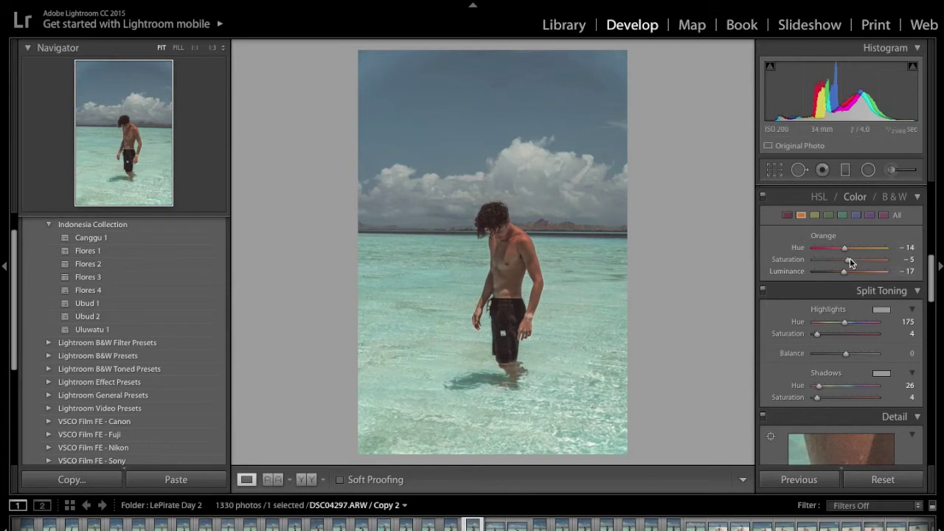
{"action": "left_click_drag", "start_coordinate": [841, 273], "coordinate": [834, 273]}
{"action": "mouse_move", "coordinate": [839, 272]}
{"action": "left_mouse_down"}
{"action": "mouse_move", "coordinate": [856, 271]}
{"action": "mouse_move", "coordinate": [842, 274]}
{"action": "left_mouse_up"}
{"action": "mouse_move", "coordinate": [847, 258]}
{"action": "left_mouse_down"}
{"action": "mouse_move", "coordinate": [833, 263]}
{"action": "mouse_move", "coordinate": [844, 263]}
{"action": "left_mouse_up"}
- Compare the edited beach photo with its unedited version twice
{"action": "key", "text": "backslash"}
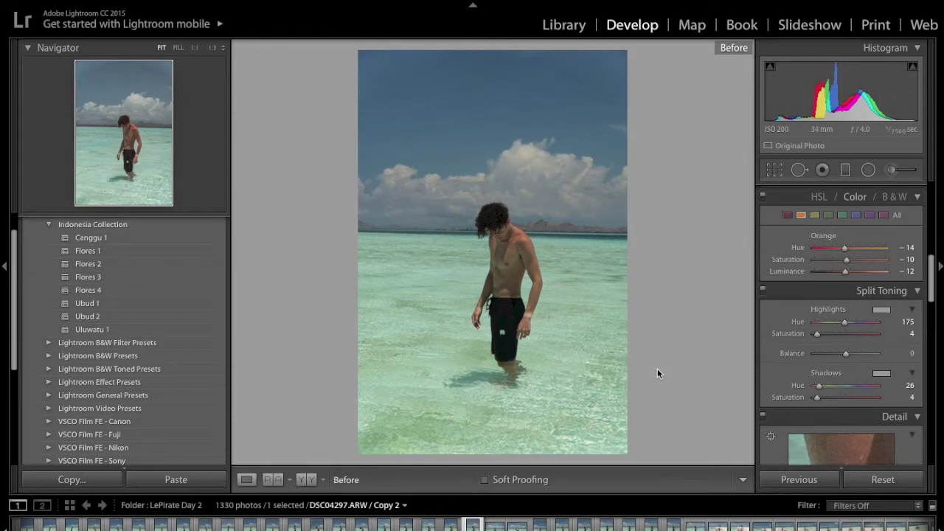
{"action": "key", "text": "backslash"}
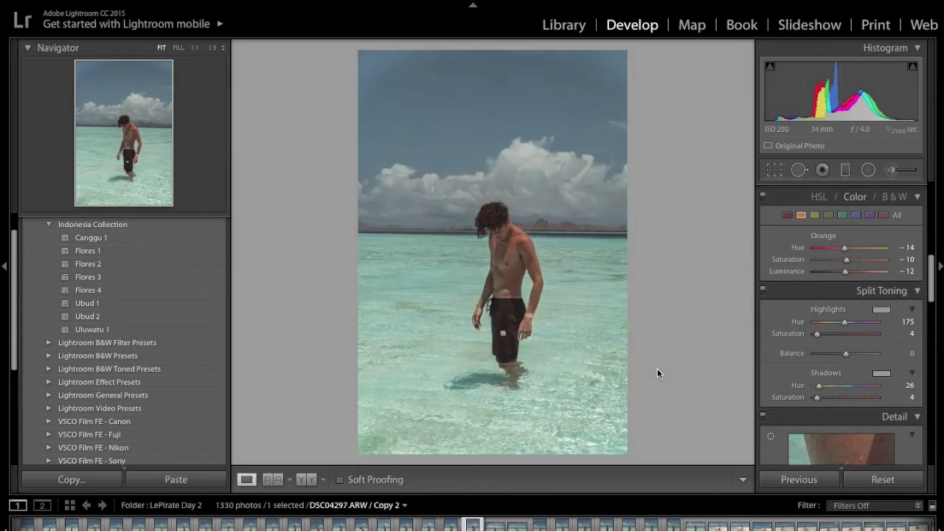
{"action": "key", "text": "backslash"}
{"action": "key", "text": "backslash"}
- Crop the beach photo to the 4 x 5 / 8 x 10 aspect ratio and apply the crop
{"action": "left_click", "coordinate": [774, 171]}
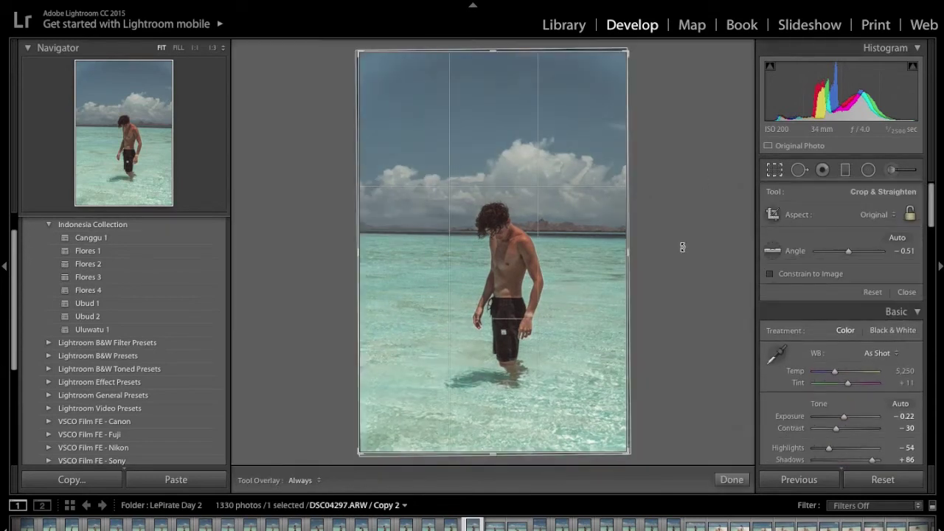
{"action": "left_click", "coordinate": [889, 216]}
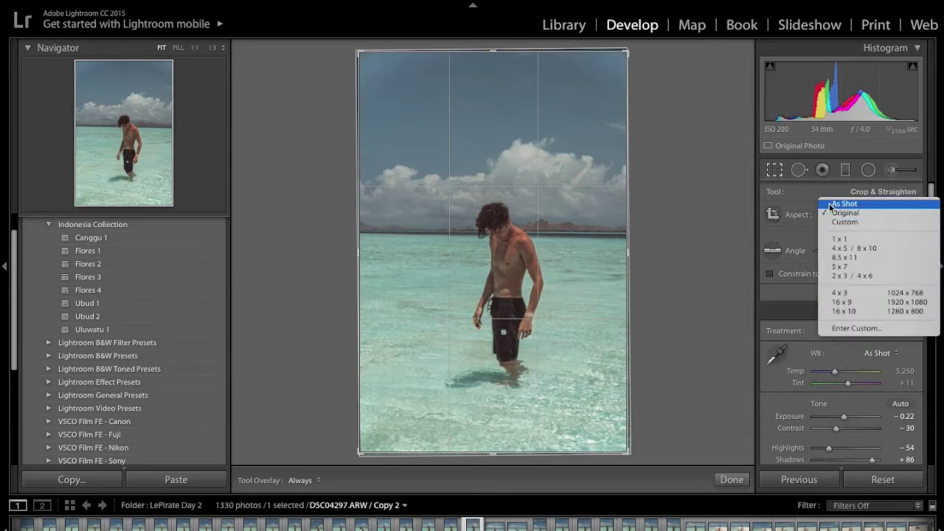
{"action": "left_click", "coordinate": [817, 194]}
{"action": "left_click", "coordinate": [890, 214]}
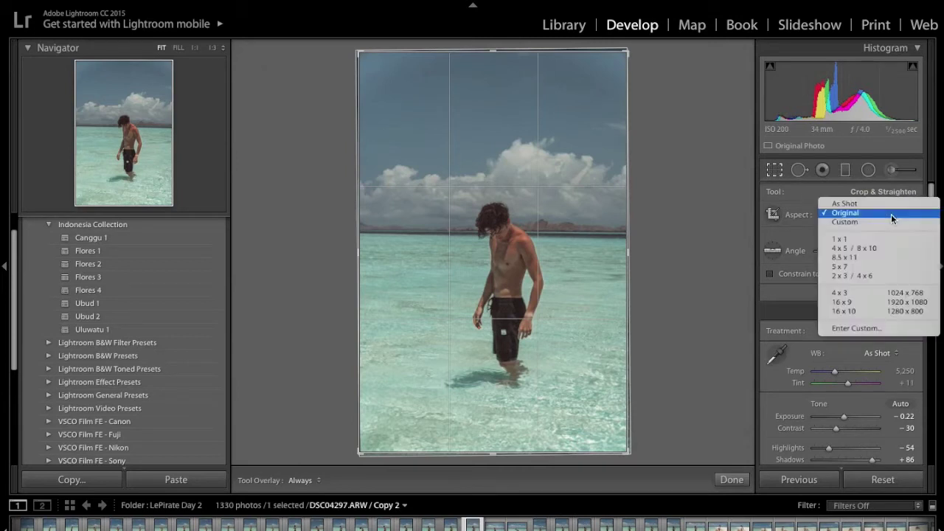
{"action": "left_click", "coordinate": [858, 249]}
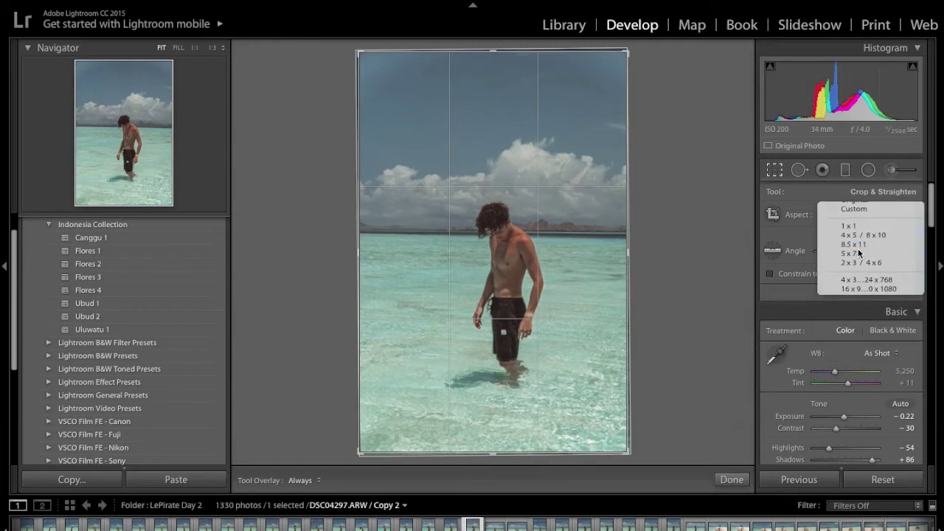
{"action": "mouse_move", "coordinate": [551, 211]}
{"action": "left_mouse_down"}
{"action": "mouse_move", "coordinate": [554, 225]}
{"action": "mouse_move", "coordinate": [553, 212]}
{"action": "left_mouse_up"}
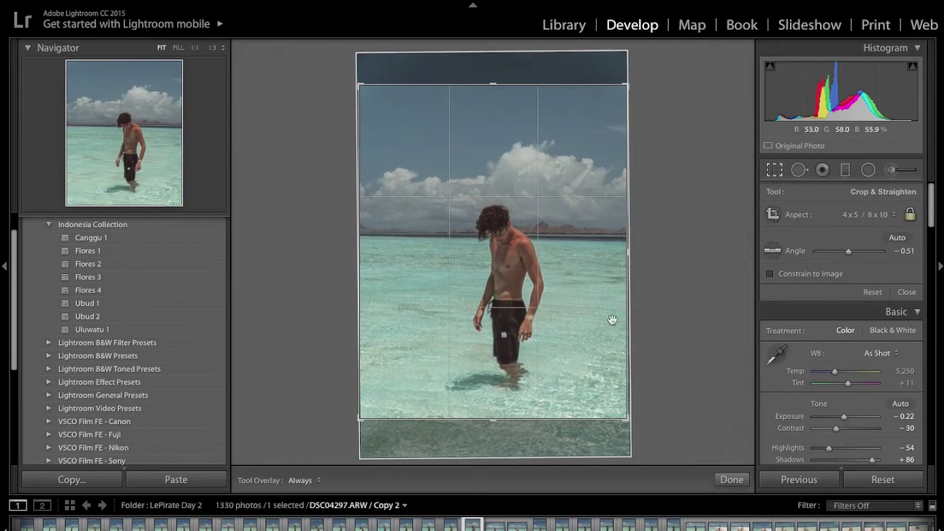
{"action": "left_click", "coordinate": [731, 480]}
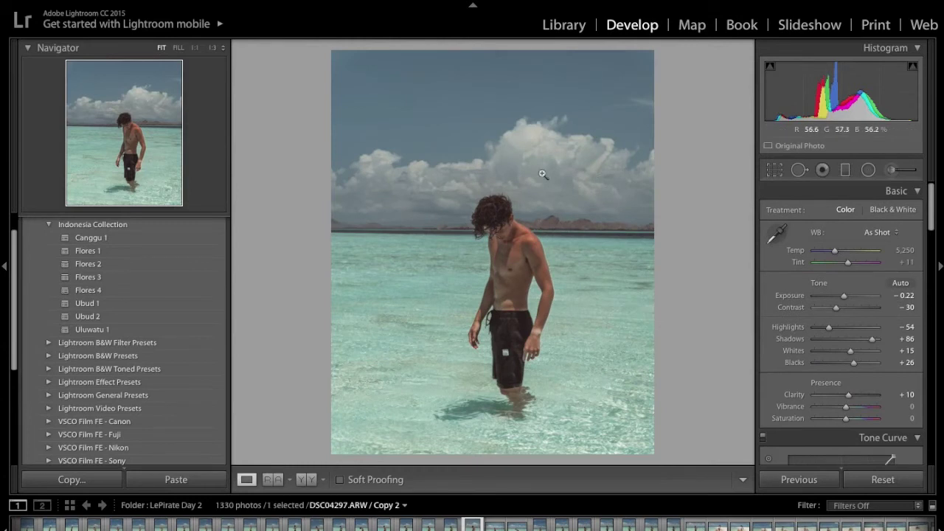
{"action": "left_click", "coordinate": [110, 2]}
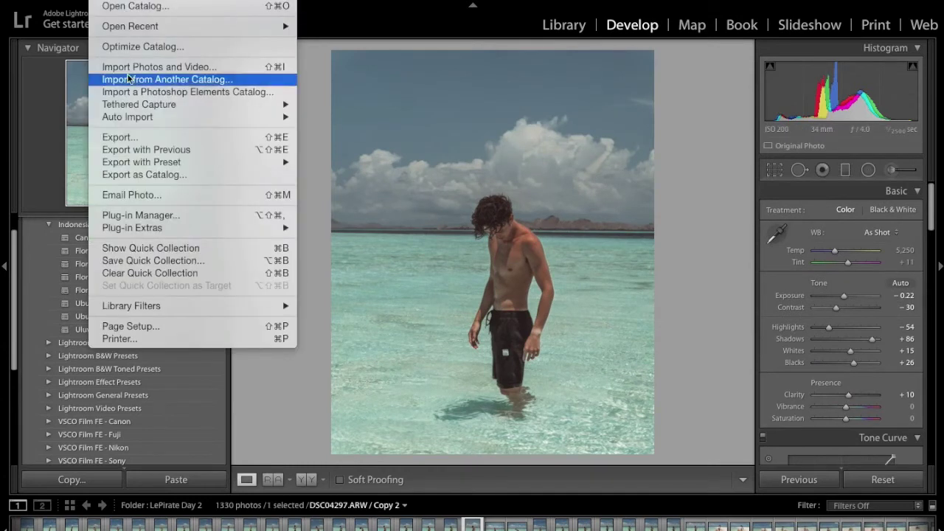
{"action": "left_click", "coordinate": [119, 137]}
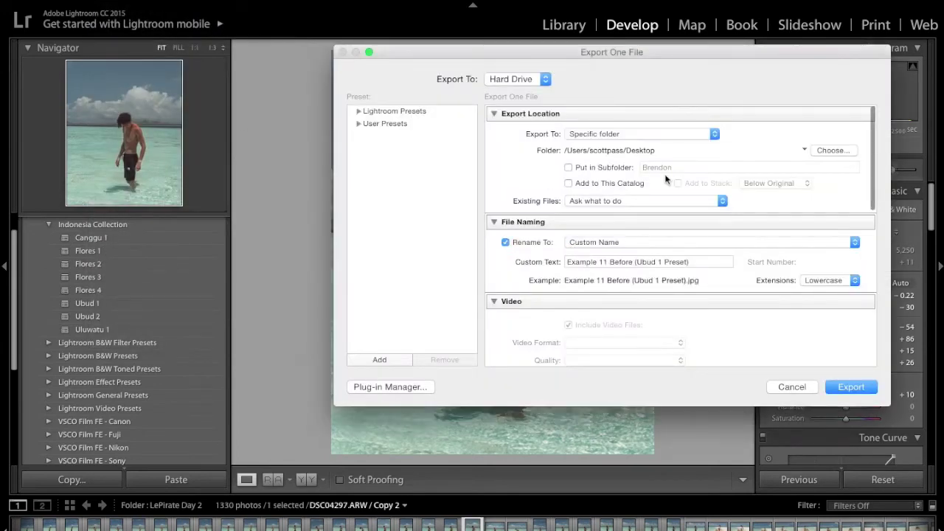
{"action": "left_click", "coordinate": [698, 262]}
{"action": "key", "text": "BackSpace"}
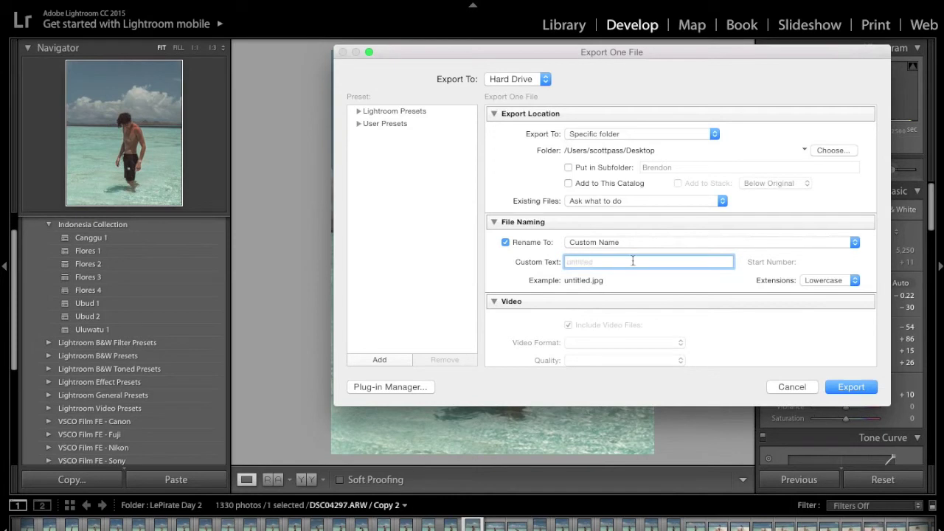
{"action": "left_click", "coordinate": [789, 387]}
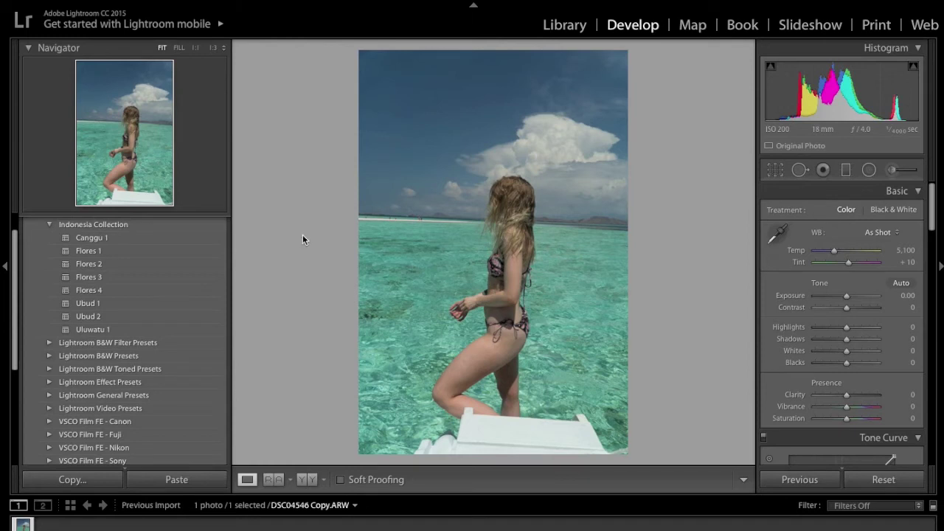
- Apply the Flores 1 preset to the photo of the woman and straighten its horizon with a crop angle of about −1.67
{"action": "left_click", "coordinate": [92, 251]}
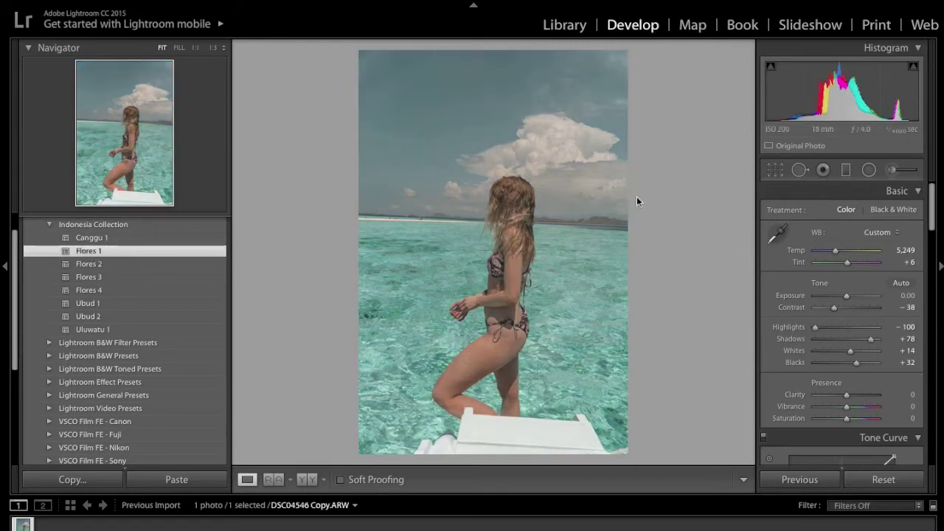
{"action": "left_click", "coordinate": [774, 172]}
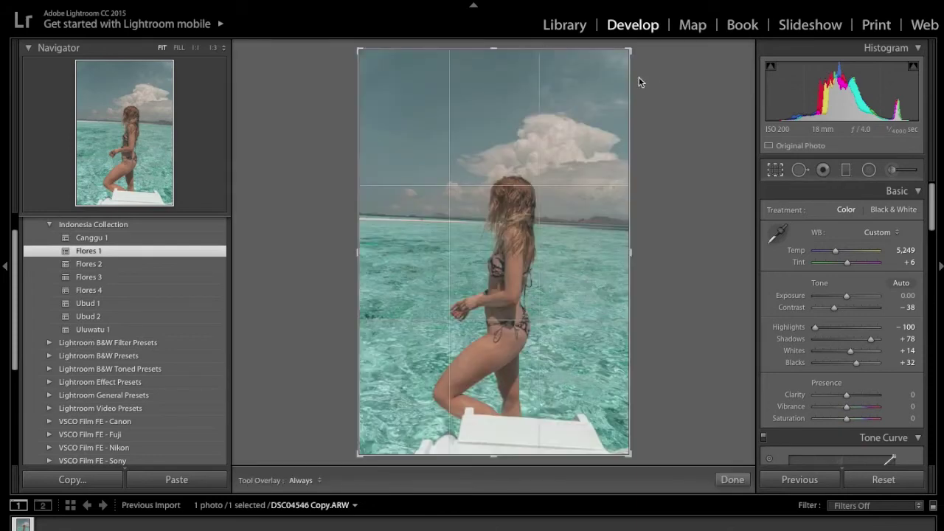
{"action": "left_click_drag", "start_coordinate": [633, 52], "coordinate": [625, 44]}
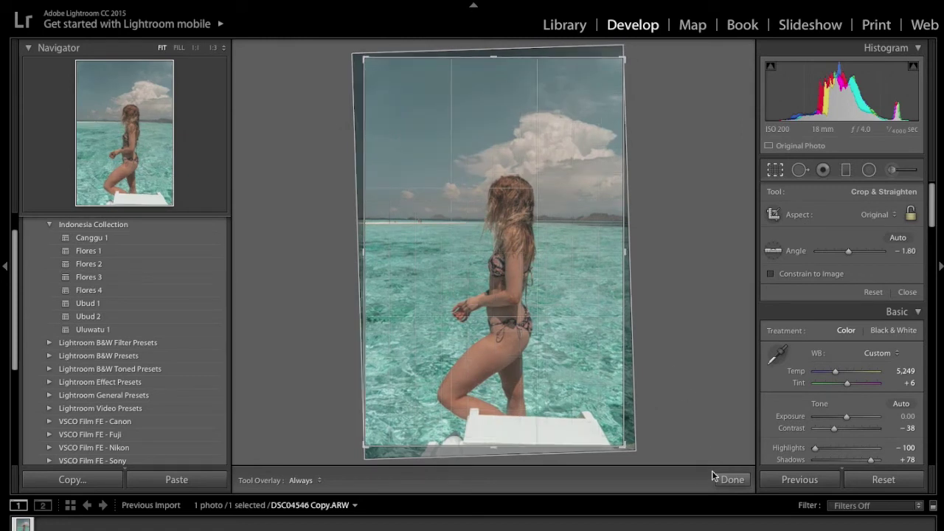
{"action": "left_click", "coordinate": [729, 481]}
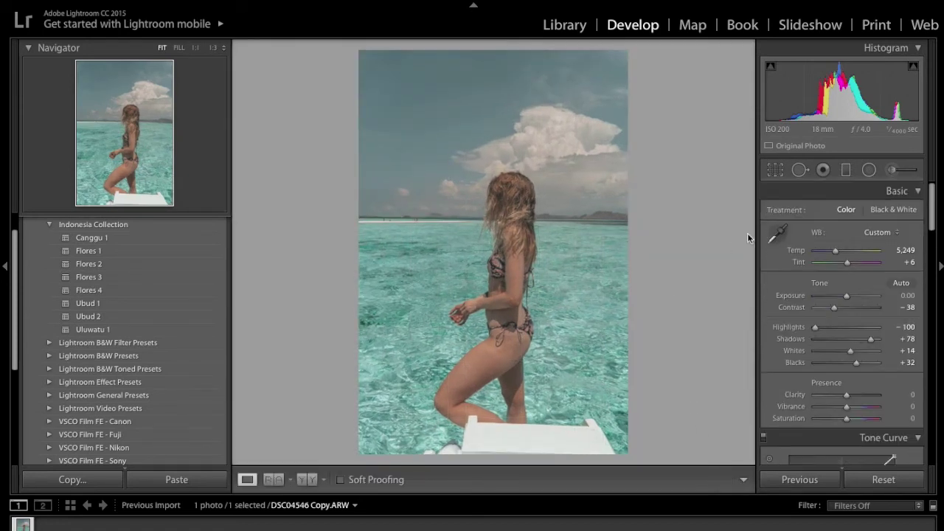
{"action": "left_click", "coordinate": [774, 169]}
{"action": "left_click_drag", "start_coordinate": [628, 54], "coordinate": [627, 52]}
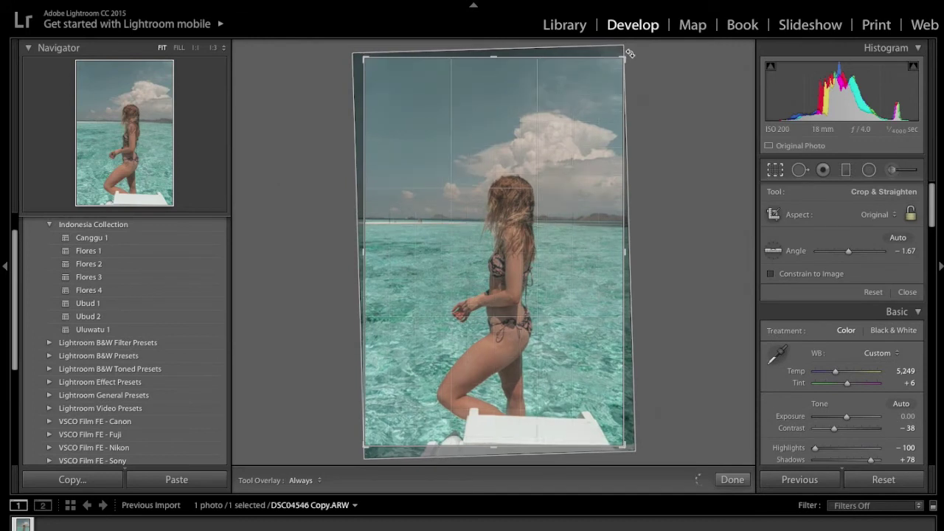
{"action": "left_click", "coordinate": [733, 480]}
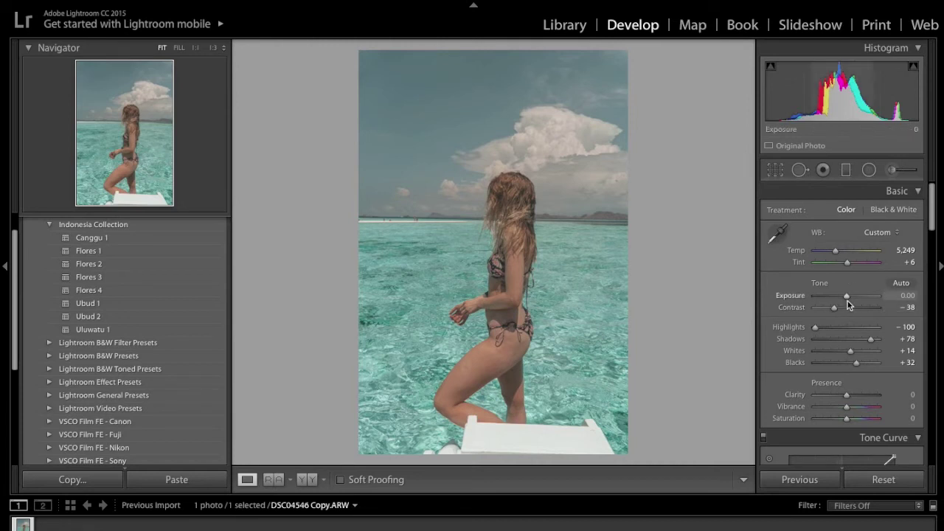
- Set the orange luminance to −9, and try an orange saturation of −11 and an orange hue of −6, undoing both
{"action": "scroll", "coordinate": [848, 304], "scroll_direction": "down", "scroll_amount": 10}
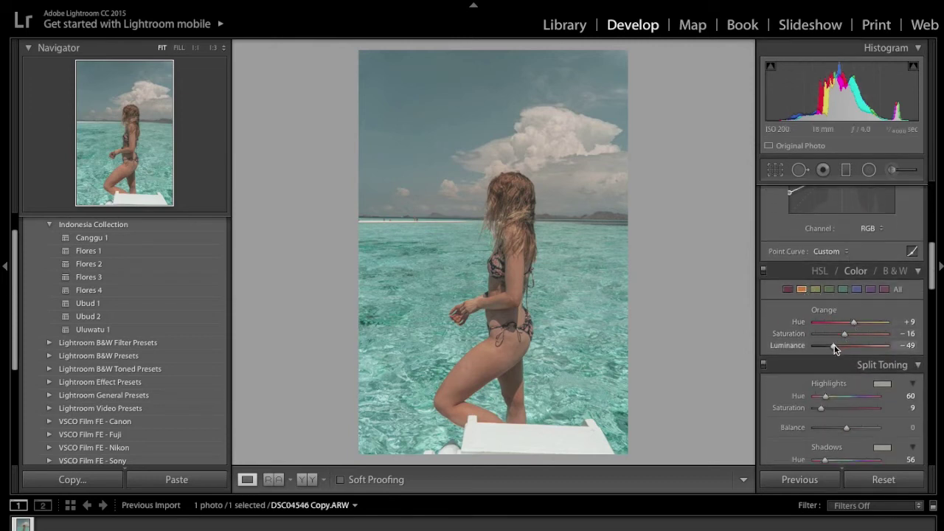
{"action": "mouse_move", "coordinate": [835, 349]}
{"action": "left_mouse_down"}
{"action": "mouse_move", "coordinate": [857, 353]}
{"action": "mouse_move", "coordinate": [846, 335]}
{"action": "left_mouse_up"}
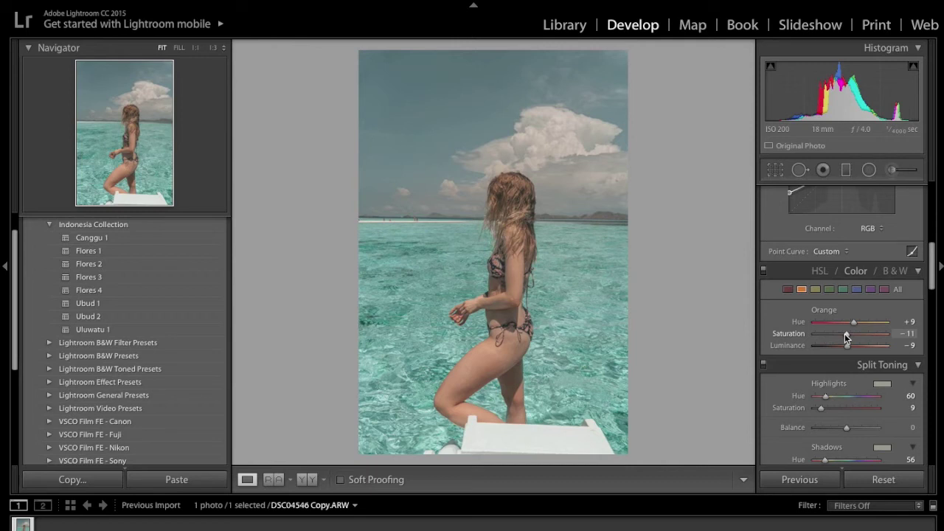
{"action": "key", "text": "ctrl+z"}
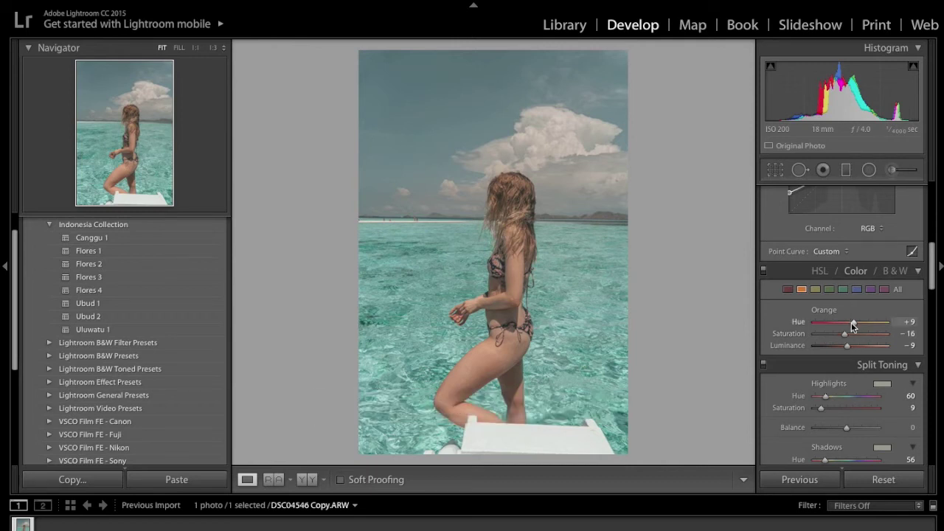
{"action": "mouse_move", "coordinate": [852, 326]}
{"action": "left_mouse_down"}
{"action": "mouse_move", "coordinate": [835, 329]}
{"action": "mouse_move", "coordinate": [866, 330]}
{"action": "mouse_move", "coordinate": [848, 330]}
{"action": "left_mouse_up"}
{"action": "key", "text": "ctrl+z"}
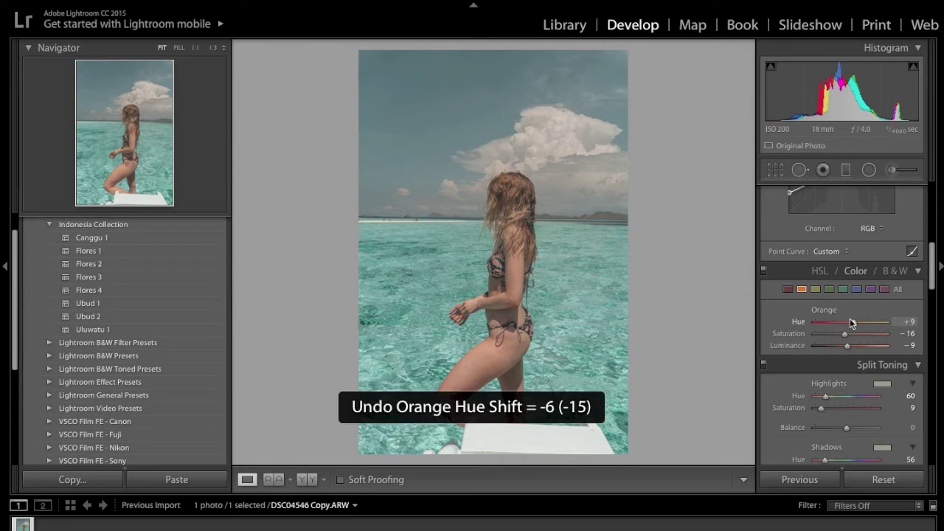
- Reduce the saturation of the yellow tones in the photo of the woman
{"action": "left_click", "coordinate": [815, 290]}
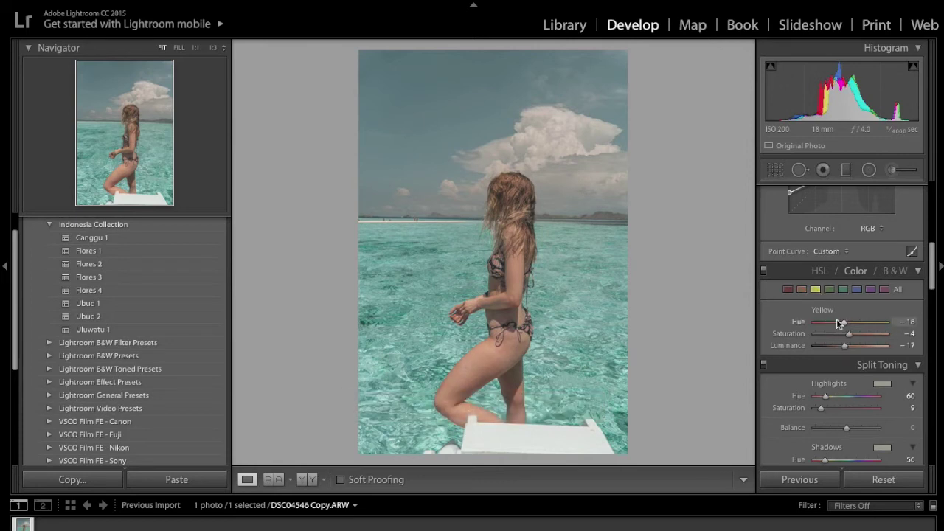
{"action": "left_click", "coordinate": [831, 335]}
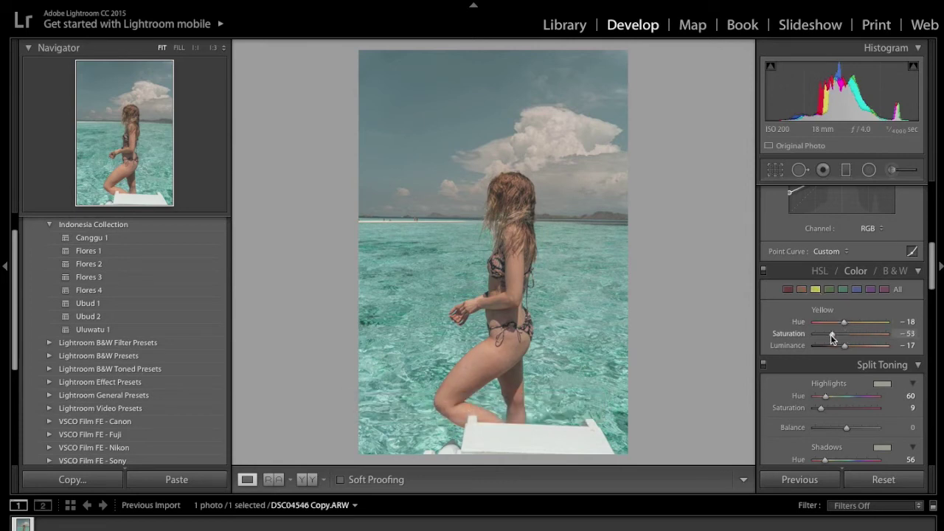
{"action": "mouse_move", "coordinate": [831, 336]}
{"action": "left_mouse_down"}
{"action": "mouse_move", "coordinate": [848, 338]}
{"action": "mouse_move", "coordinate": [835, 338]}
{"action": "left_mouse_up"}
- Try darkening the woman's hair with an Adjustment Brush mask using highlights −60 and reduced exposure, and undo the brushwork
{"action": "left_click", "coordinate": [892, 170]}
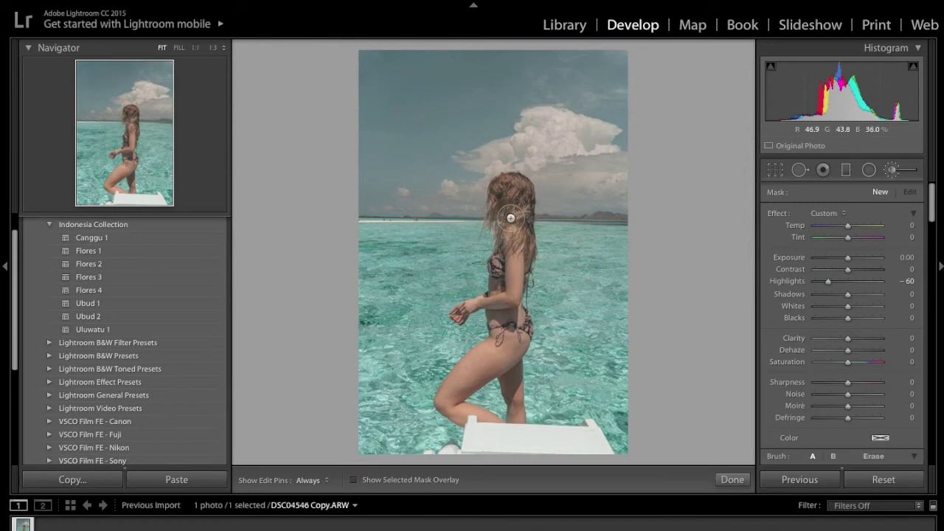
{"action": "key", "text": "o"}
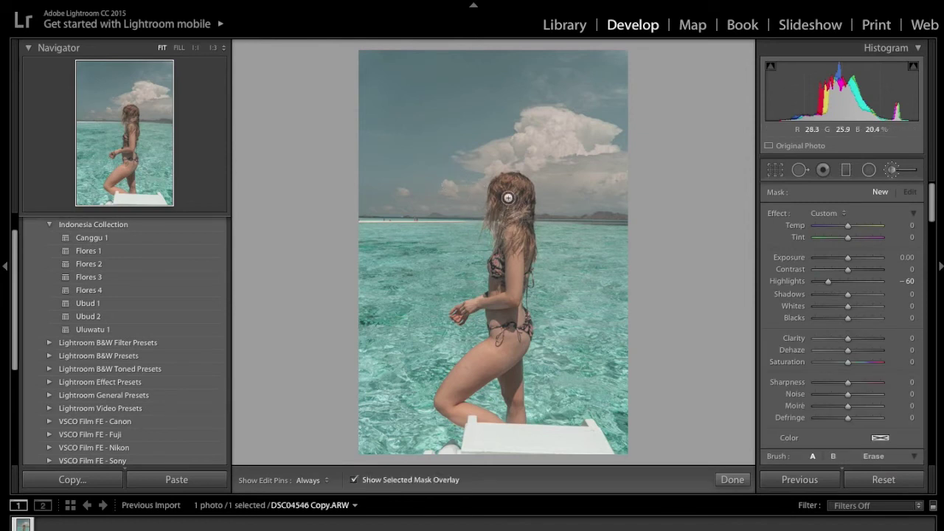
{"action": "key", "text": "h"}
{"action": "mouse_move", "coordinate": [504, 196]}
{"action": "left_mouse_down"}
{"action": "mouse_move", "coordinate": [495, 227]}
{"action": "mouse_move", "coordinate": [509, 189]}
{"action": "mouse_move", "coordinate": [515, 227]}
{"action": "mouse_move", "coordinate": [523, 199]}
{"action": "mouse_move", "coordinate": [527, 231]}
{"action": "mouse_move", "coordinate": [523, 189]}
{"action": "mouse_move", "coordinate": [501, 182]}
{"action": "mouse_move", "coordinate": [488, 192]}
{"action": "mouse_move", "coordinate": [490, 202]}
{"action": "mouse_move", "coordinate": [502, 180]}
{"action": "mouse_move", "coordinate": [515, 182]}
{"action": "mouse_move", "coordinate": [531, 203]}
{"action": "left_mouse_up"}
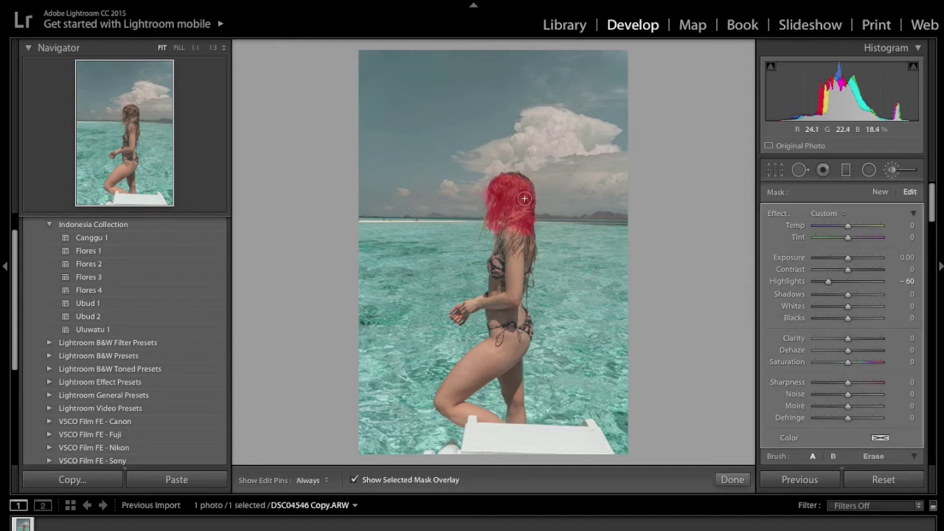
{"action": "key", "text": "o"}
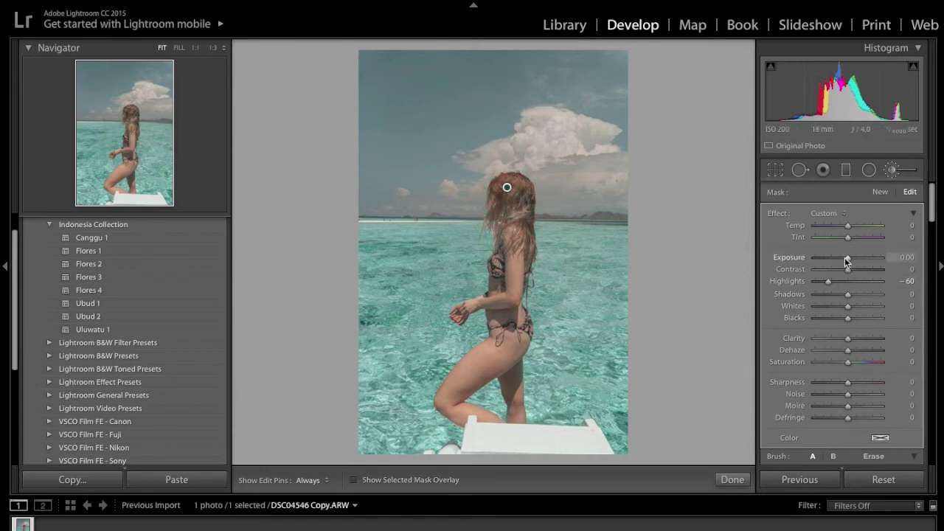
{"action": "mouse_move", "coordinate": [848, 258]}
{"action": "left_mouse_down"}
{"action": "mouse_move", "coordinate": [883, 265]}
{"action": "mouse_move", "coordinate": [839, 267]}
{"action": "left_mouse_up"}
{"action": "key", "text": "ctrl+z"}
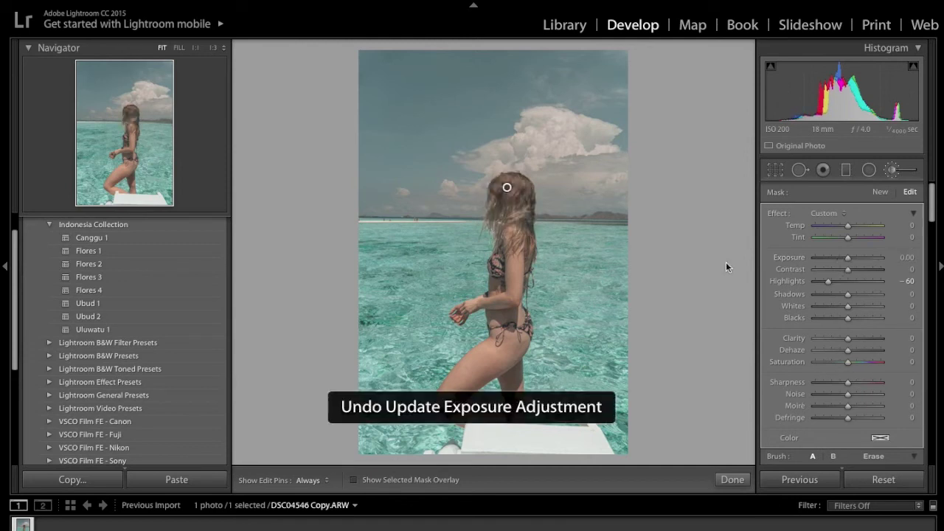
{"action": "key", "text": "ctrl+z"}
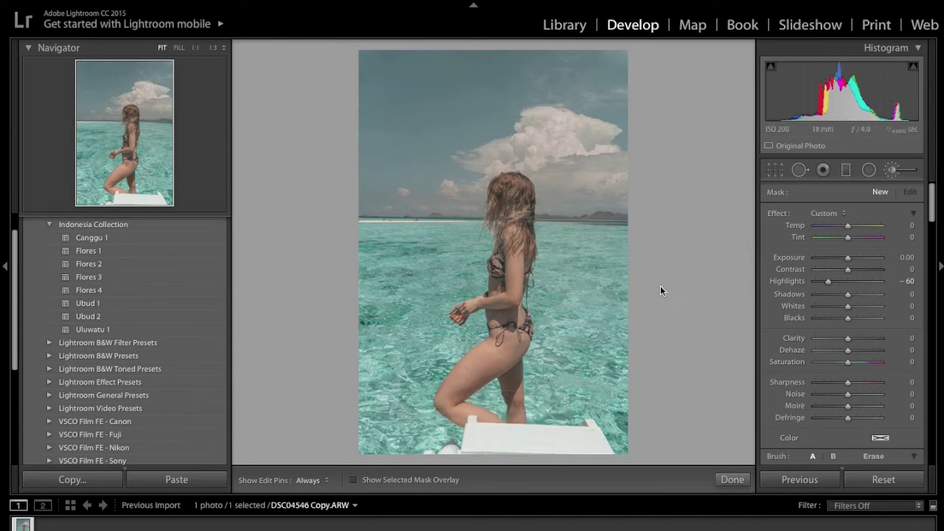
- Set the Adjustment Brush exposure to −0.67, undo the last yellow saturation change and close the brush
{"action": "left_click_drag", "start_coordinate": [847, 263], "coordinate": [840, 256]}
{"action": "key", "text": "ctrl+z"}
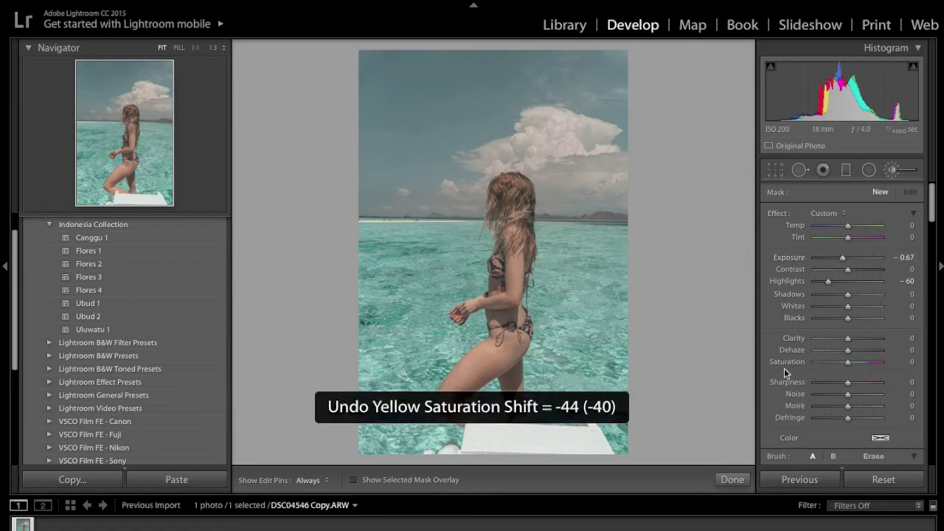
{"action": "left_click", "coordinate": [732, 481]}
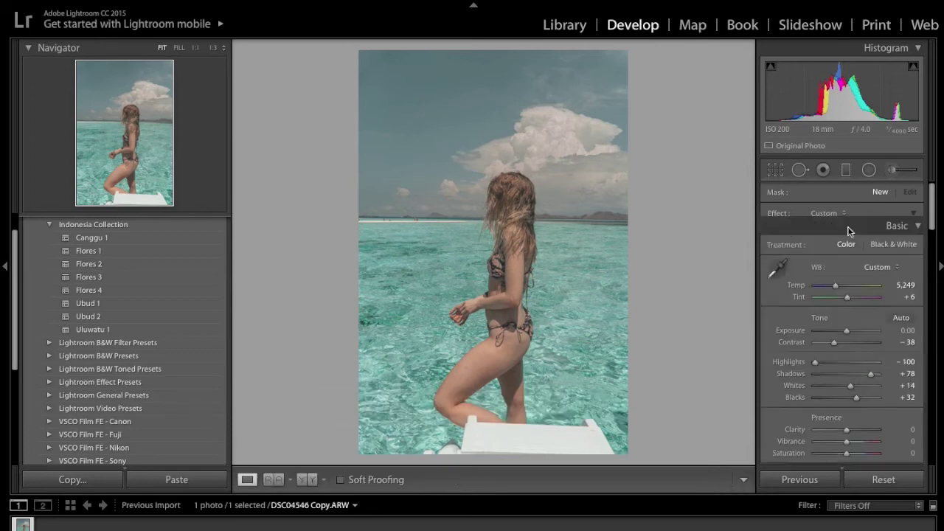
- Lower the overall exposure of the photo of the woman to −0.15
{"action": "scroll", "coordinate": [847, 229], "scroll_direction": "down", "scroll_amount": 2}
{"action": "left_click_drag", "start_coordinate": [849, 297], "coordinate": [844, 297]}
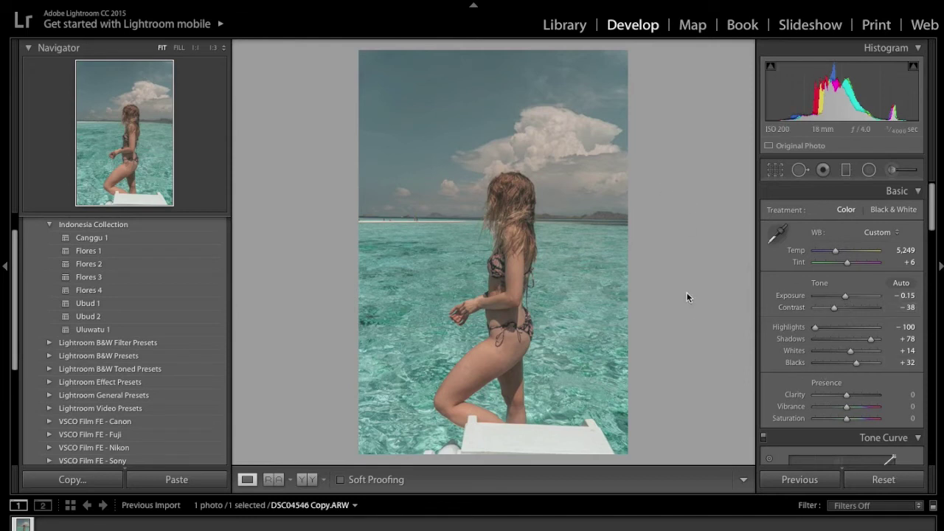
- Tone down the turquoise water by setting the aqua saturation to +25 and the aqua luminance to +30
{"action": "scroll", "coordinate": [814, 318], "scroll_direction": "down", "scroll_amount": 10}
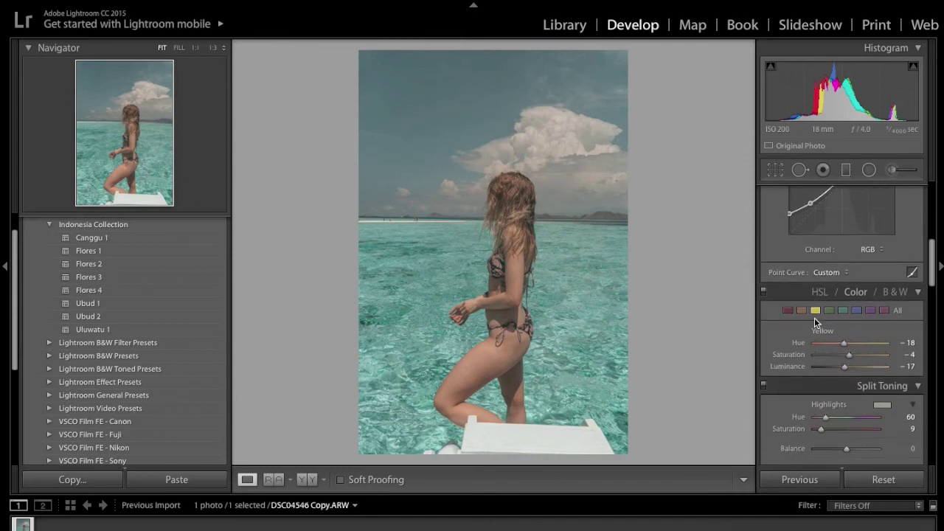
{"action": "left_click", "coordinate": [819, 292]}
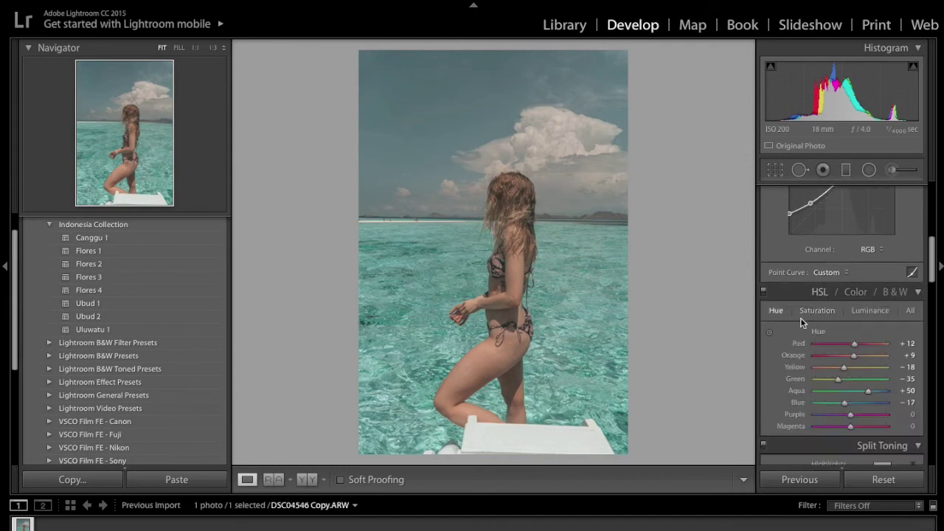
{"action": "left_click", "coordinate": [770, 334]}
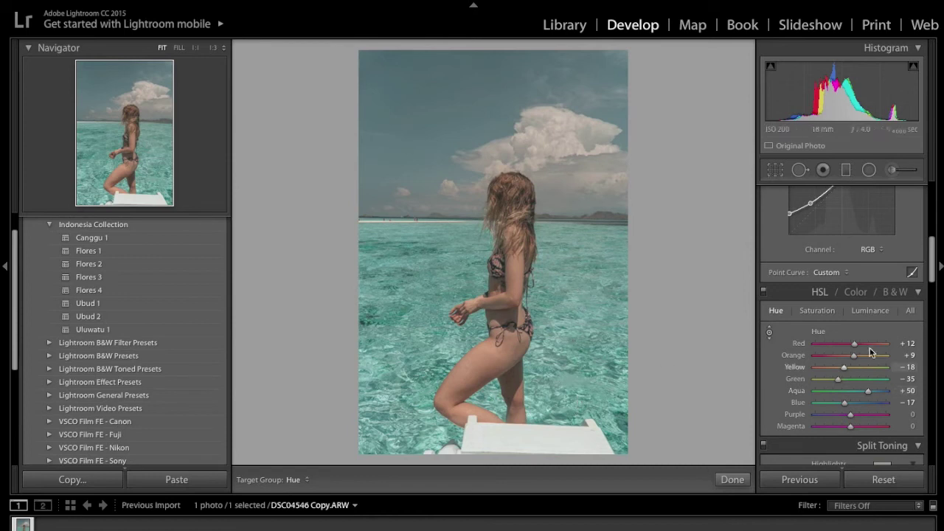
{"action": "left_click", "coordinate": [856, 293]}
{"action": "left_click", "coordinate": [843, 310]}
{"action": "left_click_drag", "start_coordinate": [869, 355], "coordinate": [859, 355]}
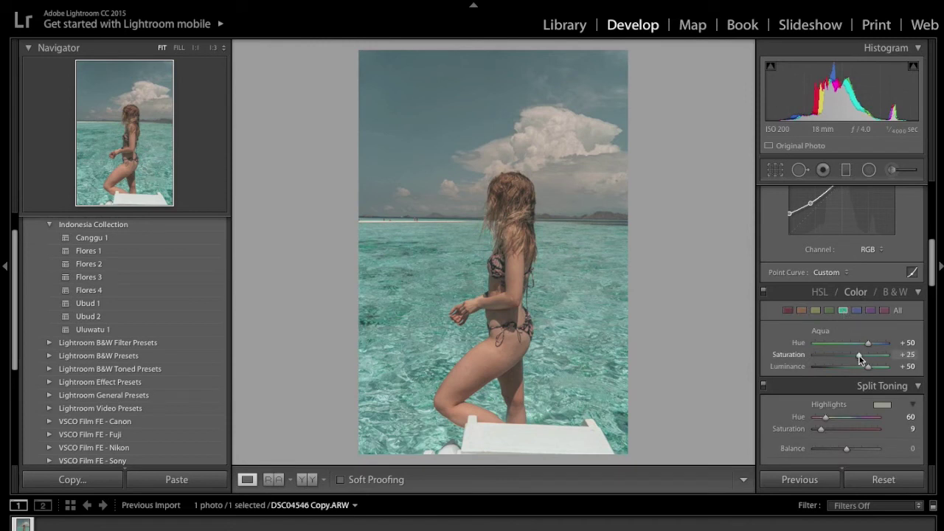
{"action": "mouse_move", "coordinate": [867, 367]}
{"action": "left_mouse_down"}
{"action": "mouse_move", "coordinate": [851, 365]}
{"action": "mouse_move", "coordinate": [860, 365]}
{"action": "left_mouse_up"}
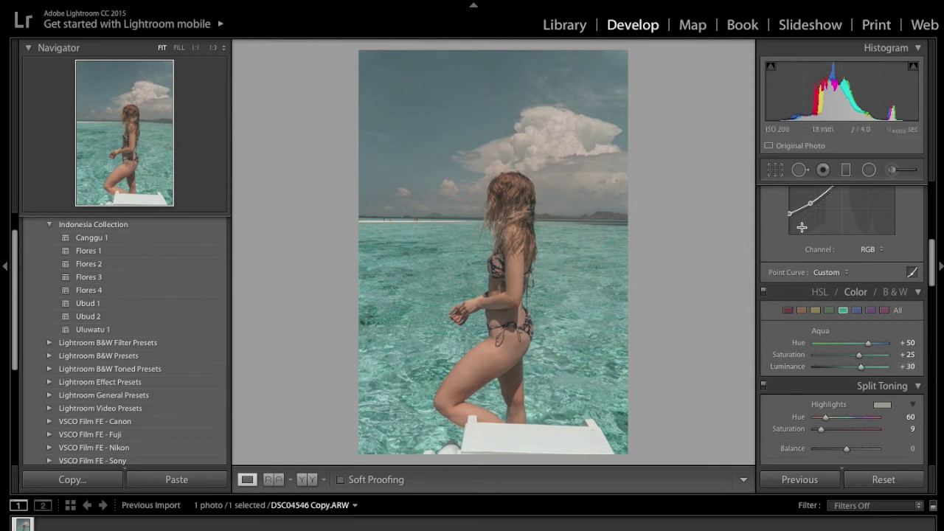
- Crop the photo to a 4 x 5 / 8 x 10 aspect, shifting the frame to include more of the white boat's edge
{"action": "scroll", "coordinate": [813, 388], "scroll_direction": "down", "scroll_amount": 1}
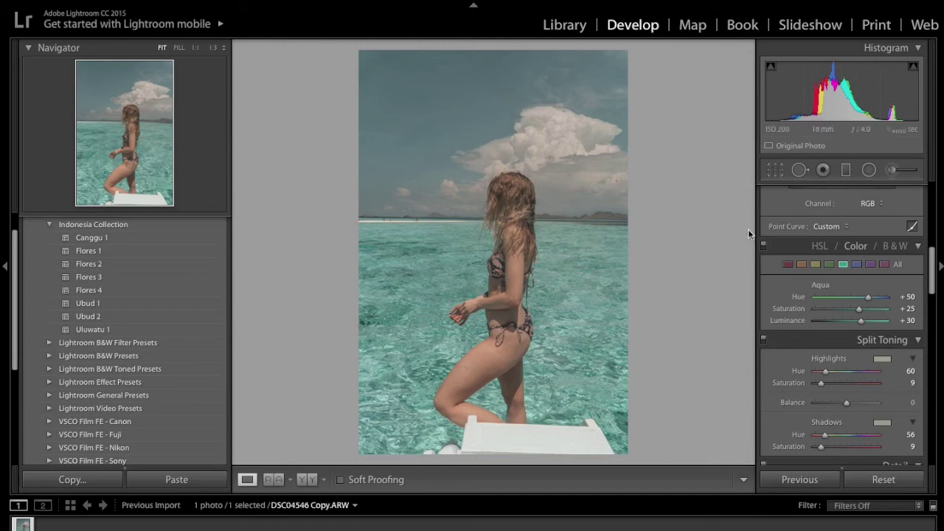
{"action": "left_click", "coordinate": [772, 170]}
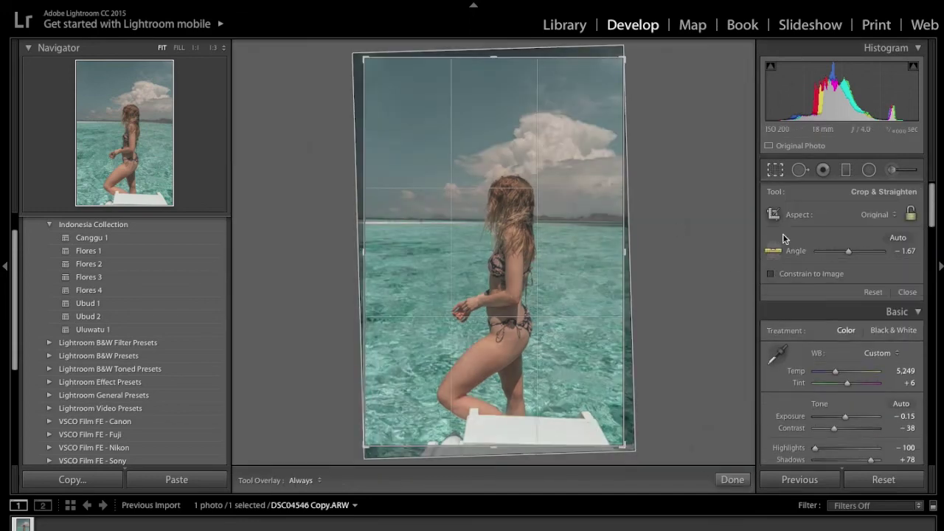
{"action": "left_click", "coordinate": [887, 214]}
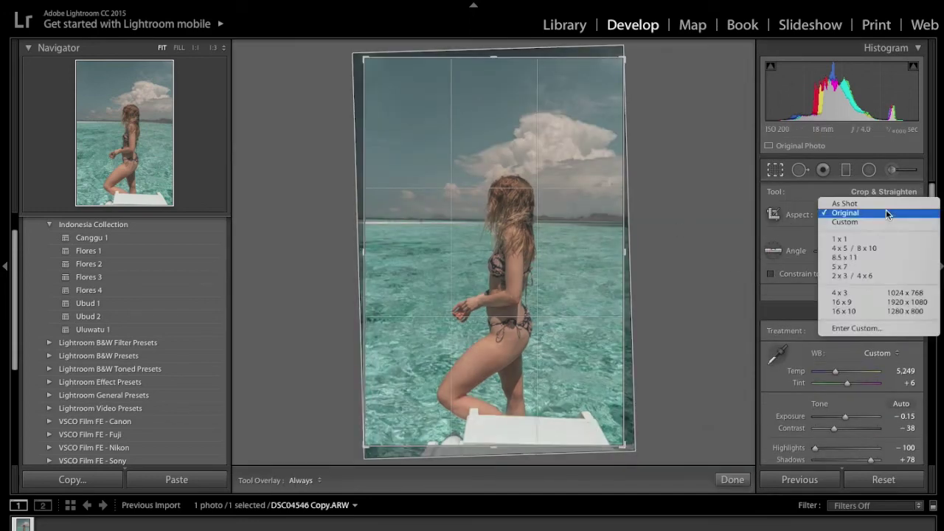
{"action": "left_click", "coordinate": [875, 249]}
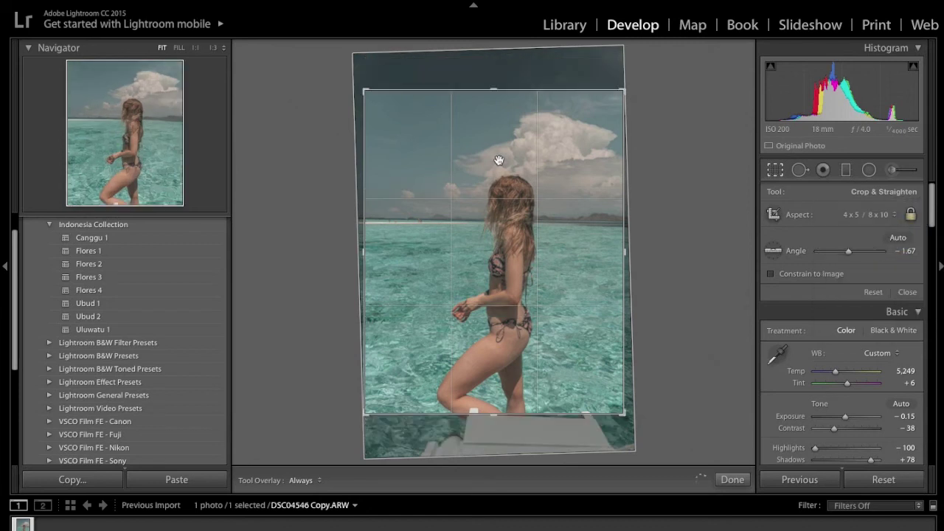
{"action": "left_click_drag", "start_coordinate": [499, 174], "coordinate": [499, 163]}
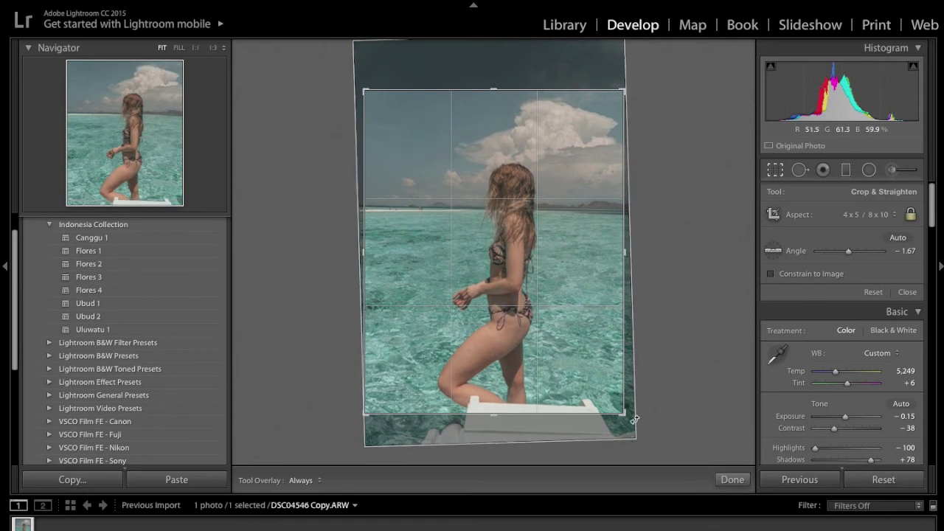
{"action": "left_click", "coordinate": [719, 480]}
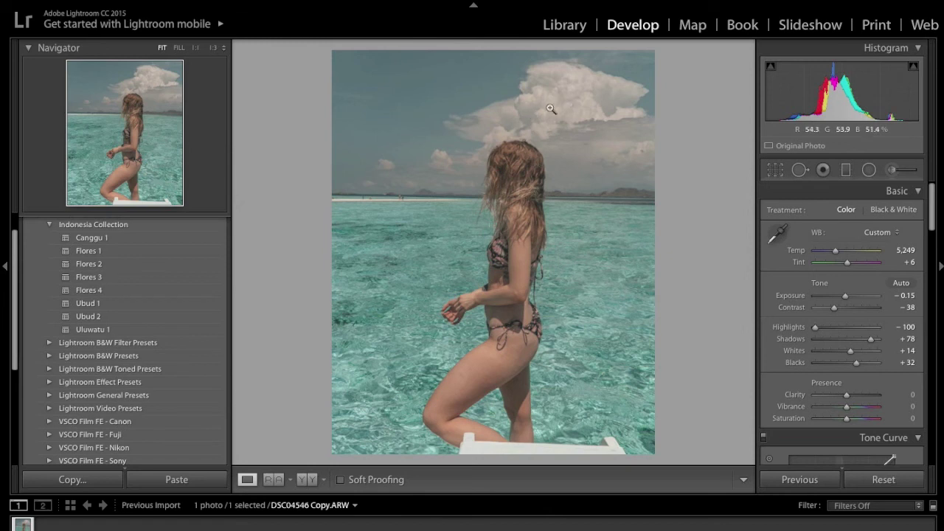
- Reset the Adjustment Brush effects, set its contrast to 16 and paint a new mask over the large cloud
{"action": "left_click", "coordinate": [892, 169]}
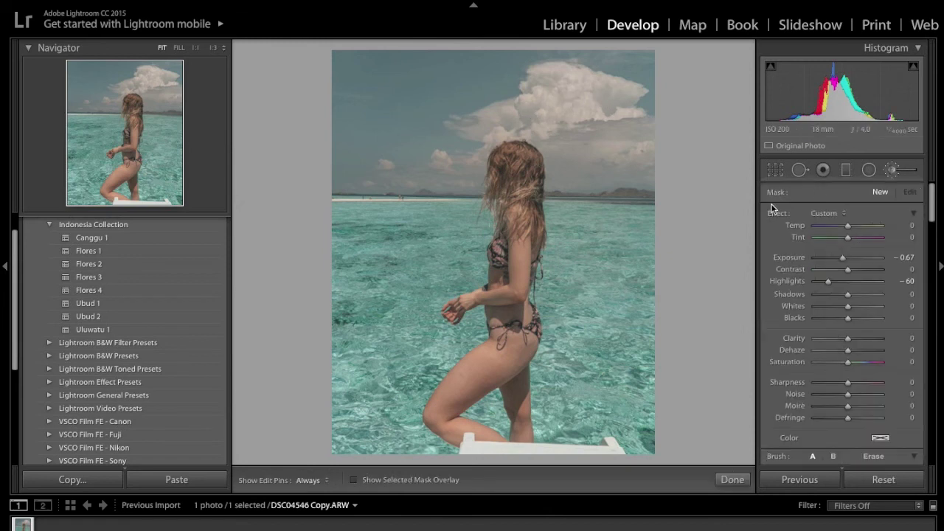
{"action": "double_click", "coordinate": [776, 212]}
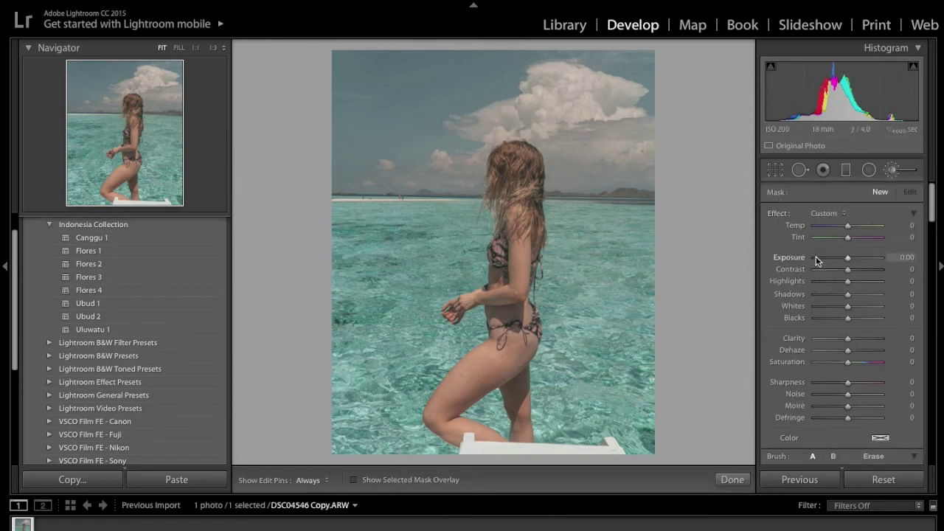
{"action": "left_click_drag", "start_coordinate": [847, 270], "coordinate": [853, 270]}
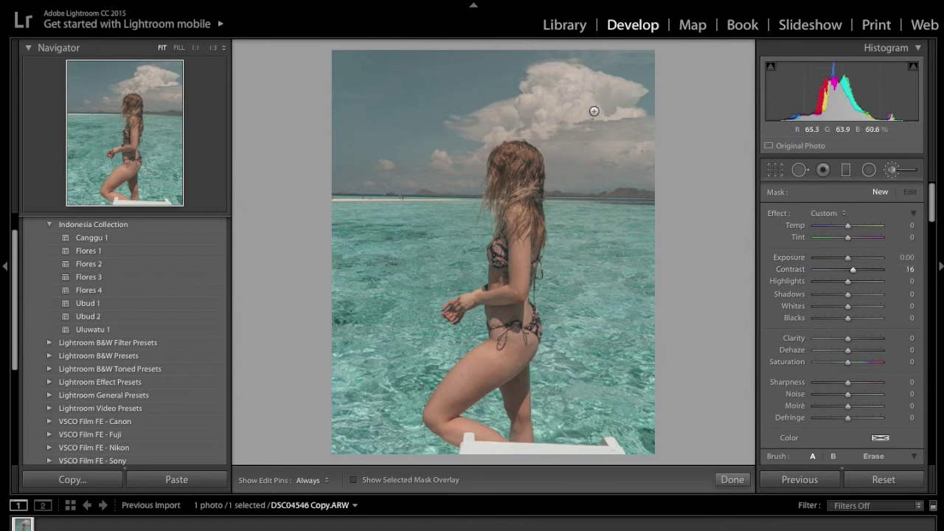
{"action": "key", "text": "h"}
{"action": "key", "text": "h"}
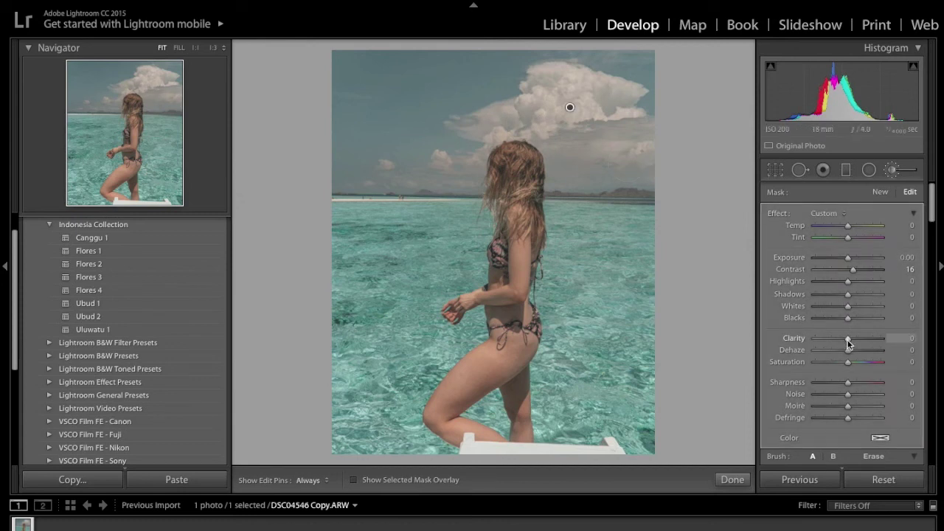
- Set the cloud mask's clarity to 25, dehaze to −4 and whites to 15, check it without its edit pin, and close the brush
{"action": "left_click", "coordinate": [856, 340]}
{"action": "mouse_move", "coordinate": [848, 351]}
{"action": "left_mouse_down"}
{"action": "mouse_move", "coordinate": [858, 352]}
{"action": "mouse_move", "coordinate": [847, 351]}
{"action": "left_mouse_up"}
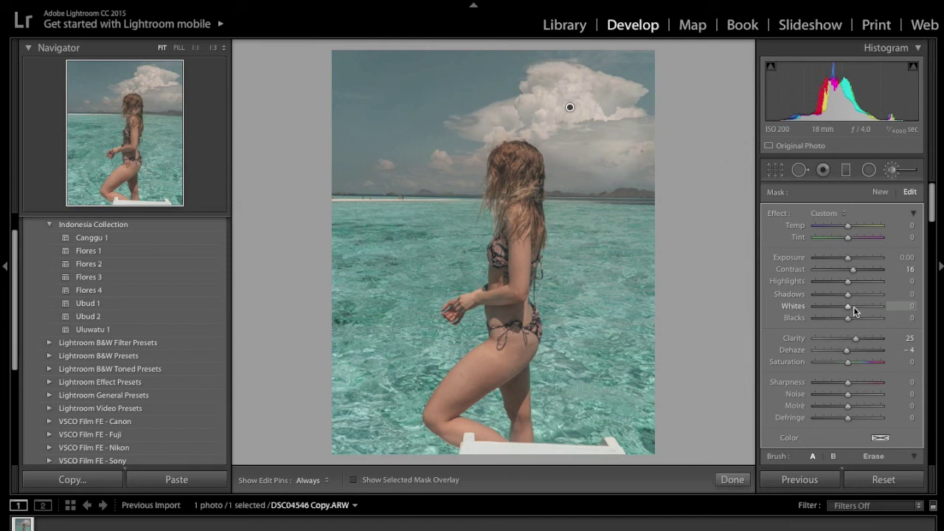
{"action": "left_click_drag", "start_coordinate": [849, 306], "coordinate": [853, 306]}
{"action": "key", "text": "h"}
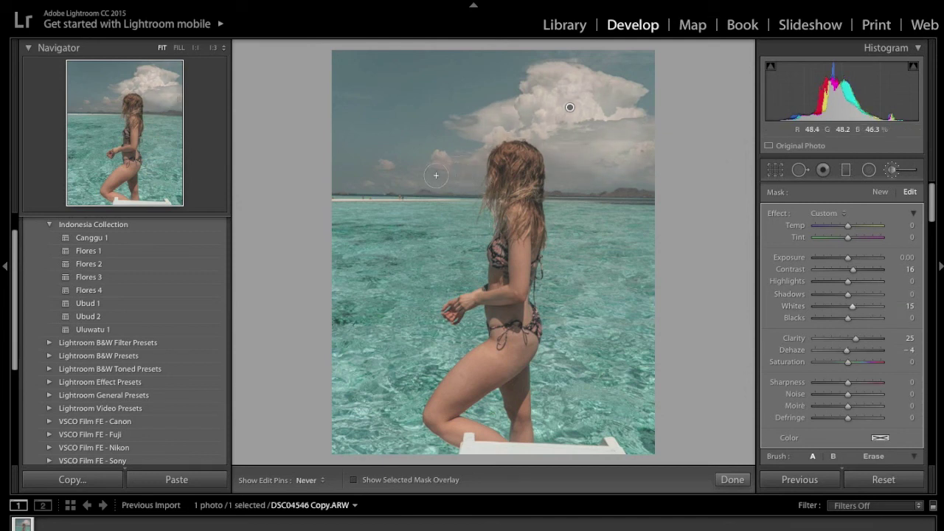
{"action": "key", "text": "h"}
{"action": "key", "text": "h"}
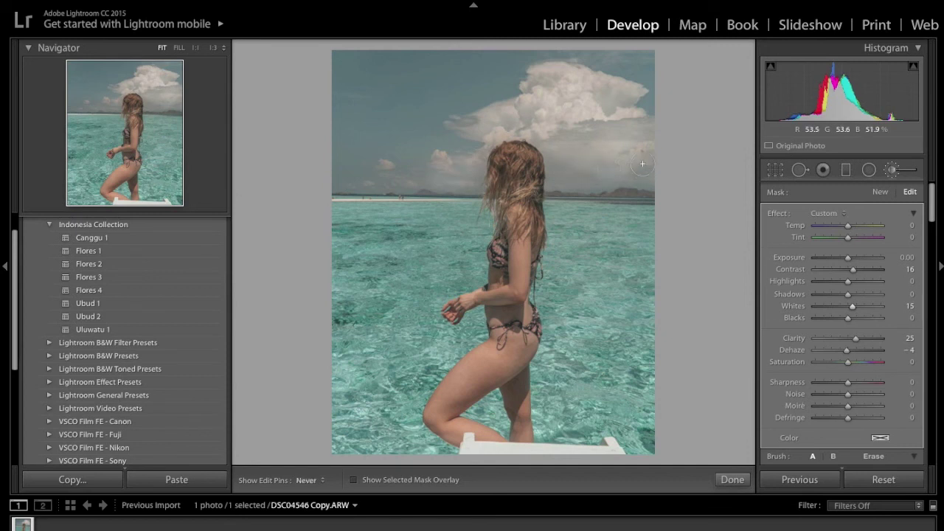
{"action": "key", "text": "h"}
{"action": "key", "text": "h"}
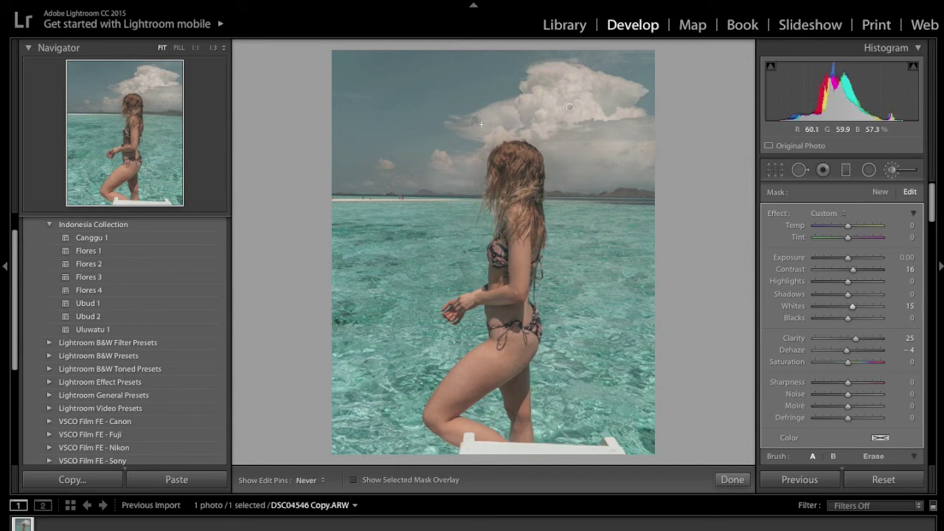
{"action": "key", "text": "h"}
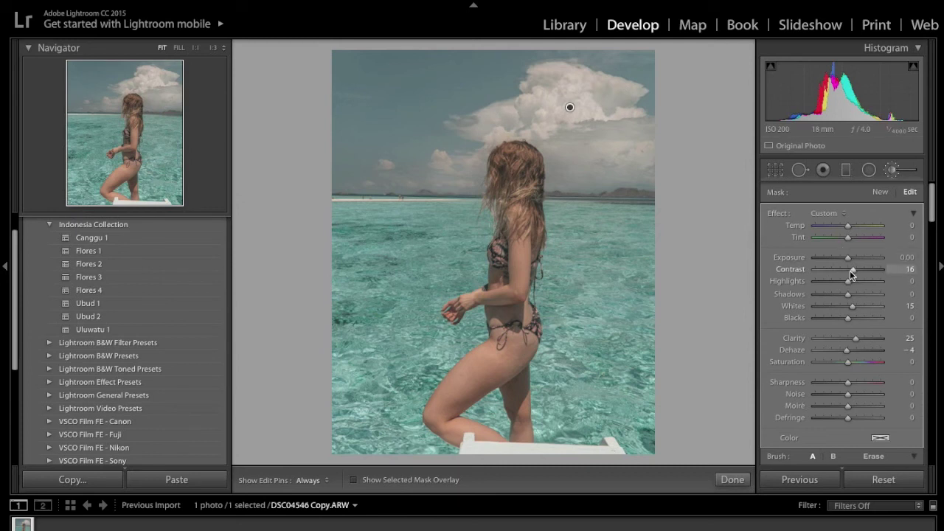
{"action": "left_click", "coordinate": [732, 480]}
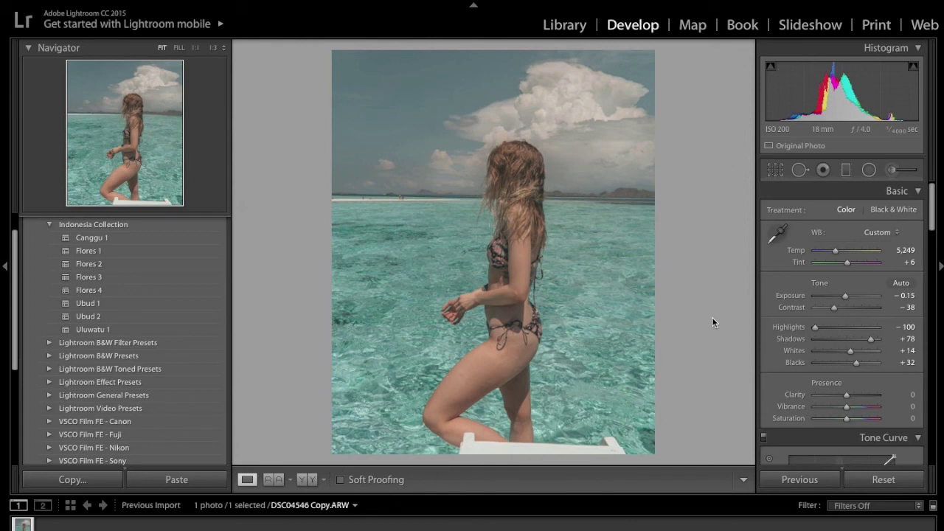
- Compare the edited photo of the woman with its unedited version
{"action": "key", "text": "backslash"}
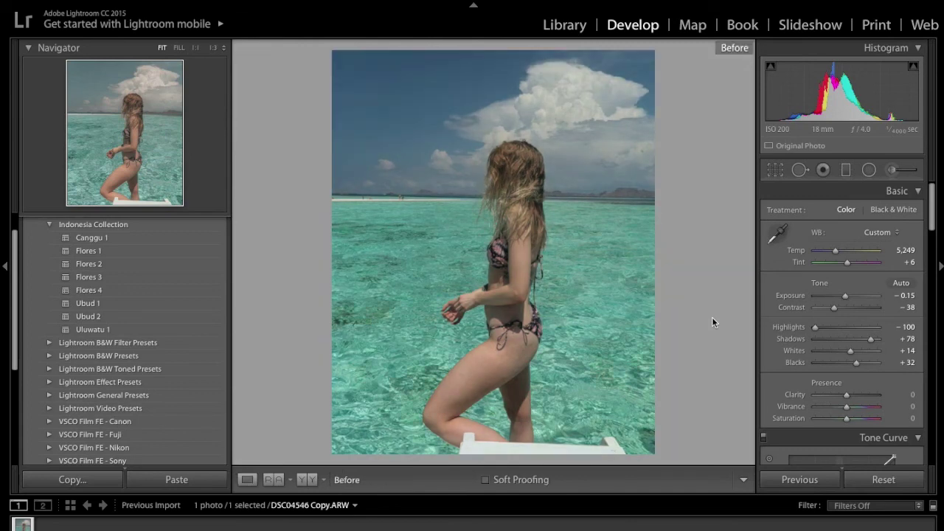
{"action": "key", "text": "backslash"}
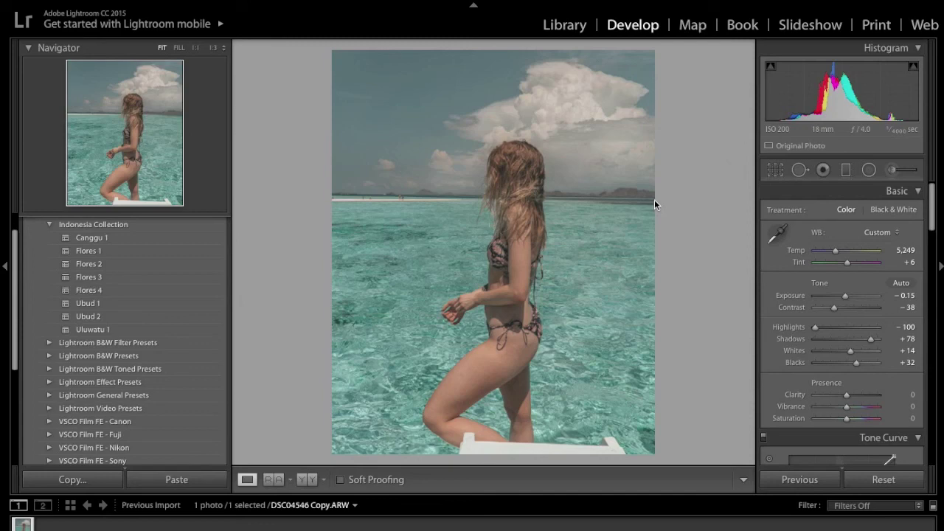
{"action": "left_click", "coordinate": [183, 479]}
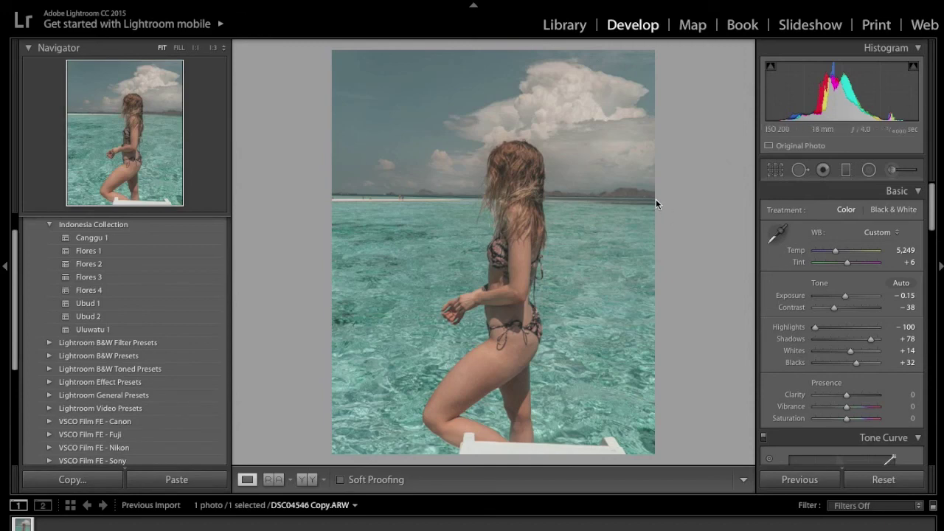